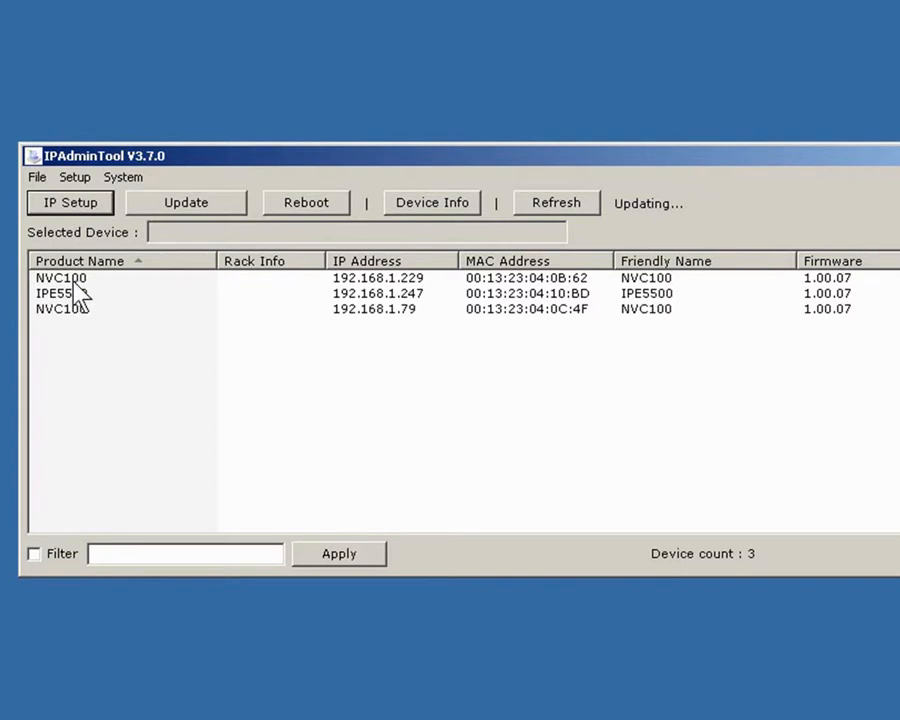
# Open the web interface of the NVC100 device at 192.168.1.229 and continue past the certificate warning
pyautogui.click(74, 283)
pyautogui.rightClick(74, 284)
pyautogui.click(119, 294)
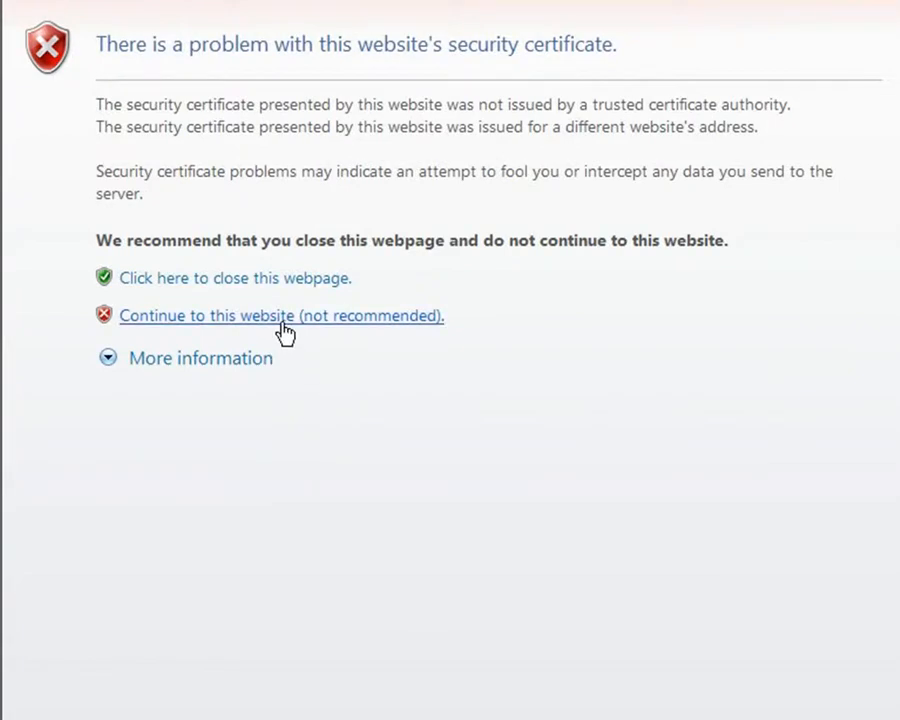
pyautogui.click(284, 318)
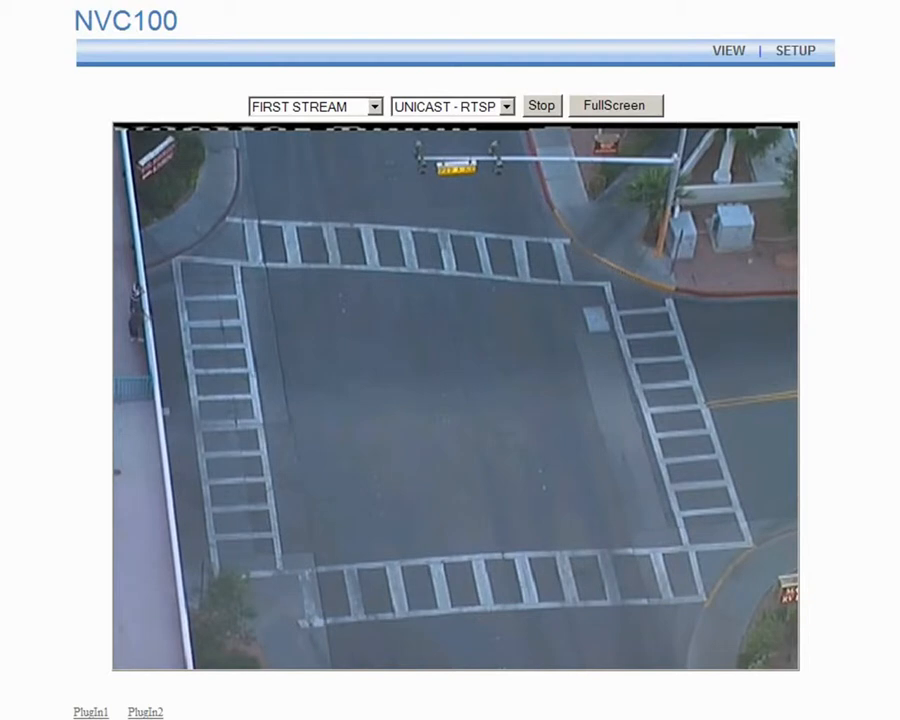
# Set VCA Status to On in the device's VCA Enable/Disable settings and apply the change
pyautogui.click(810, 56)
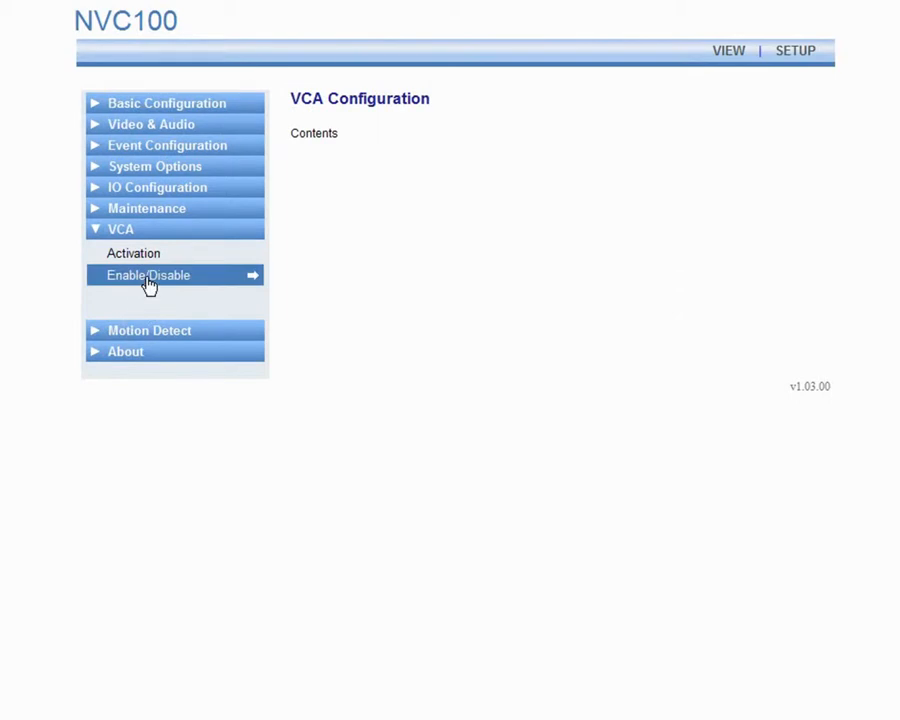
pyautogui.click(148, 276)
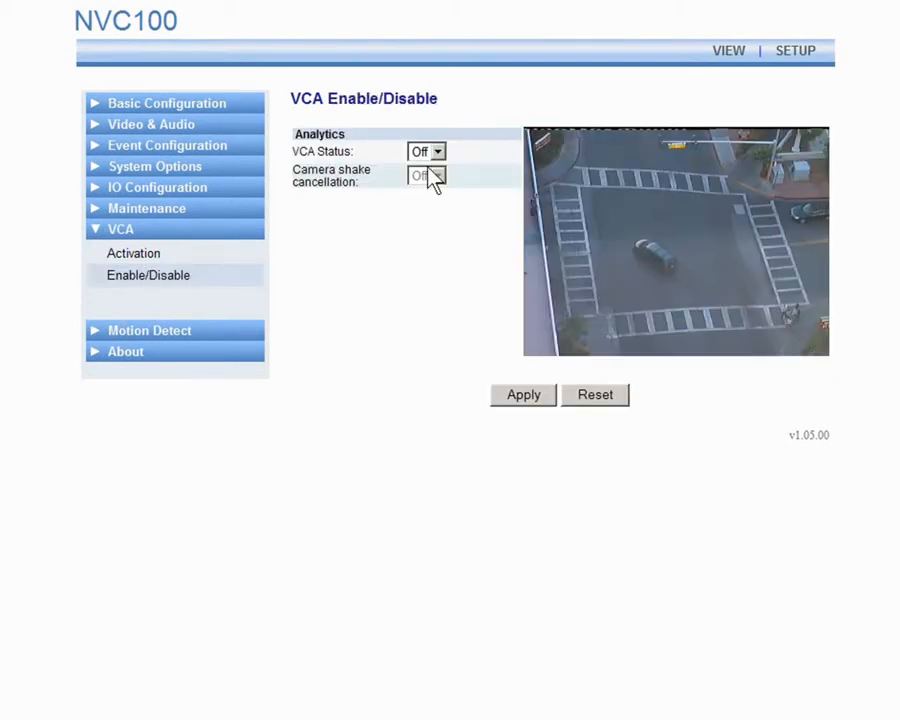
pyautogui.click(437, 152)
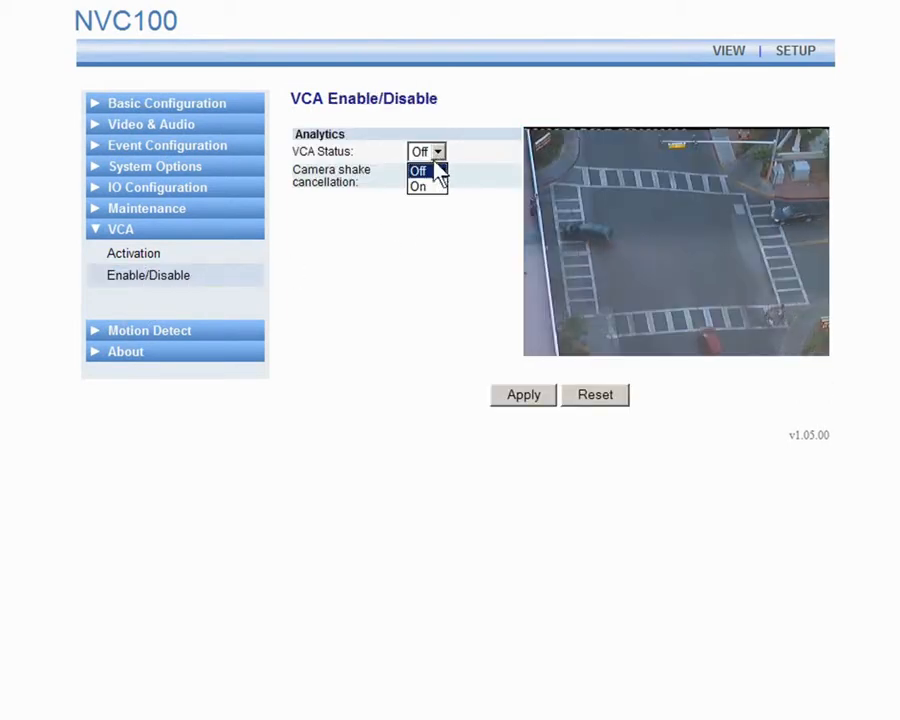
pyautogui.click(420, 186)
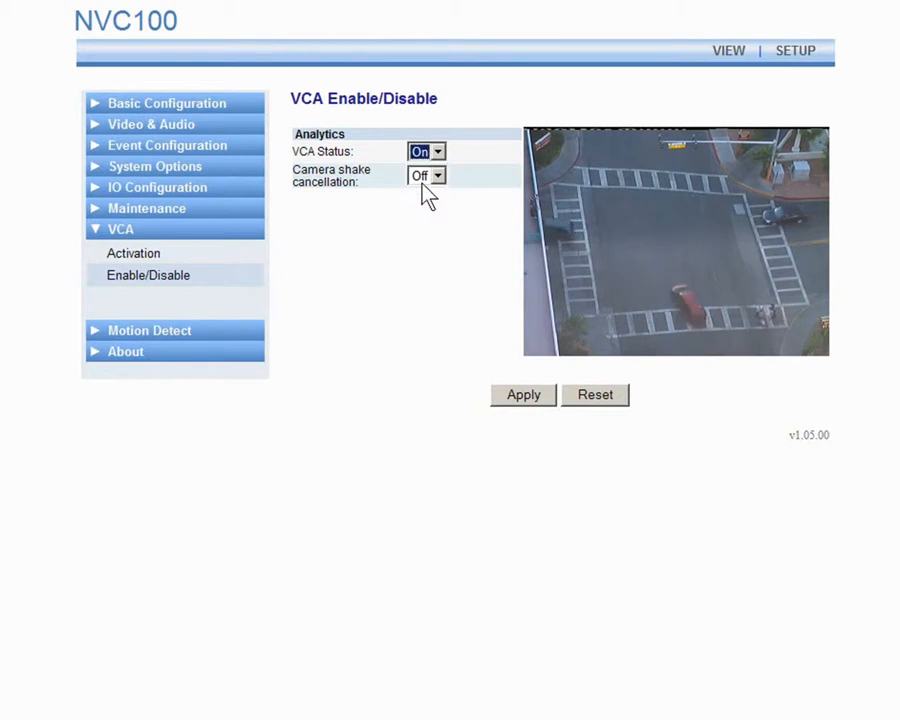
pyautogui.click(515, 397)
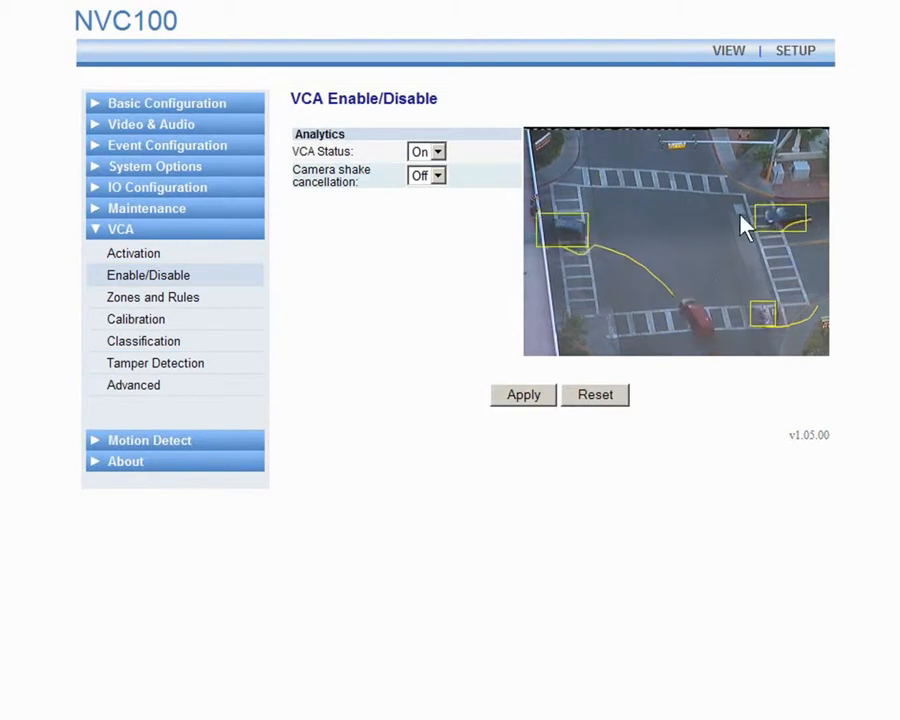
# Check the analytics tracking in the live view and open the VCA Zones and Rules page
pyautogui.click(727, 54)
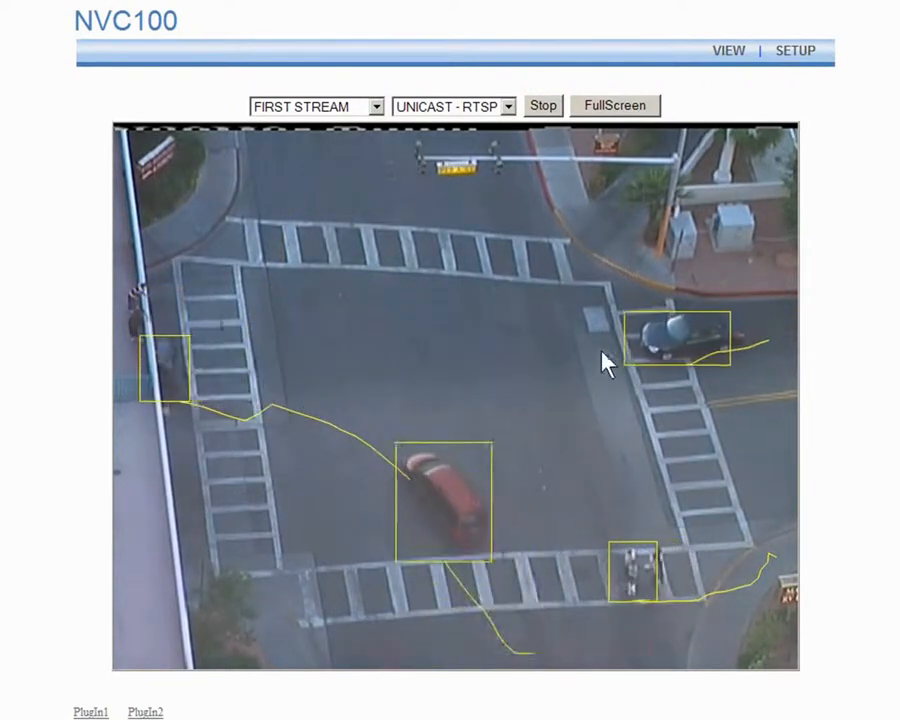
pyautogui.click(798, 52)
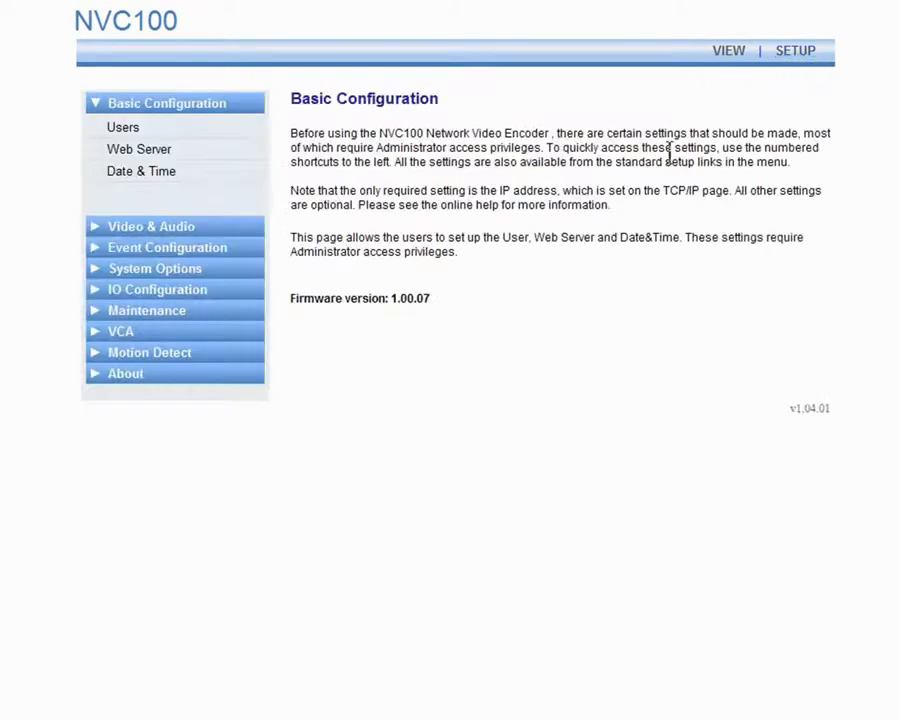
pyautogui.click(128, 336)
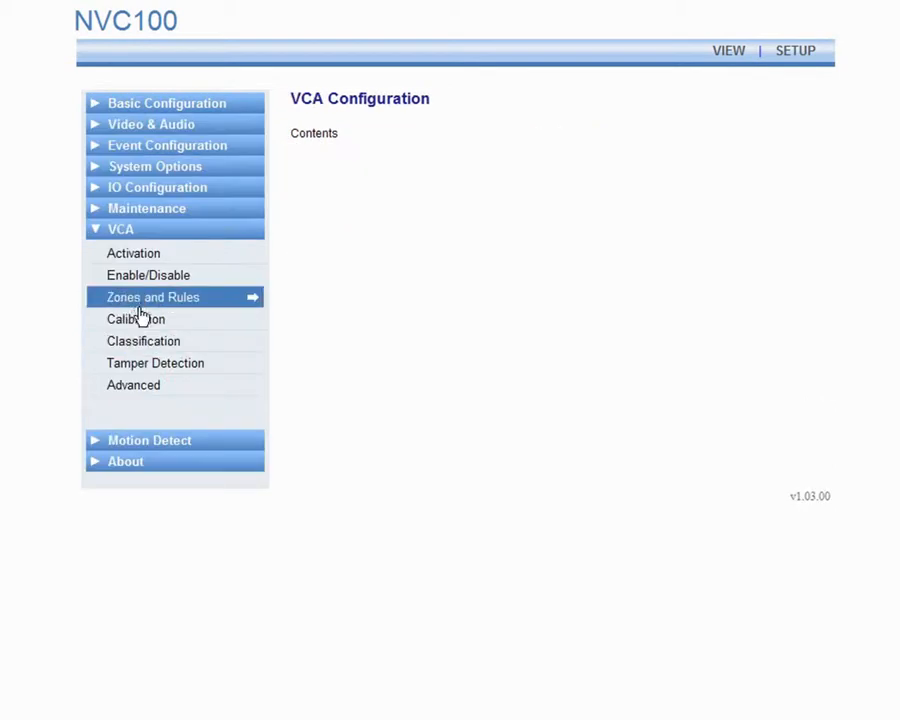
pyautogui.click(141, 309)
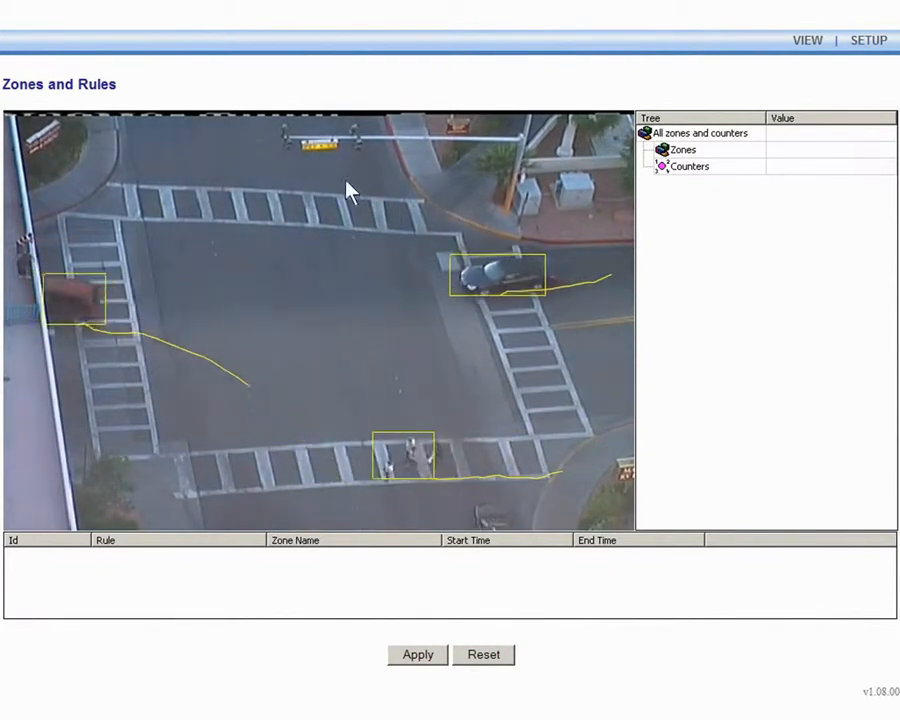
# Create a trial detection zone and examine its rule types from Presence through Direction Filter
pyautogui.click(397, 281)
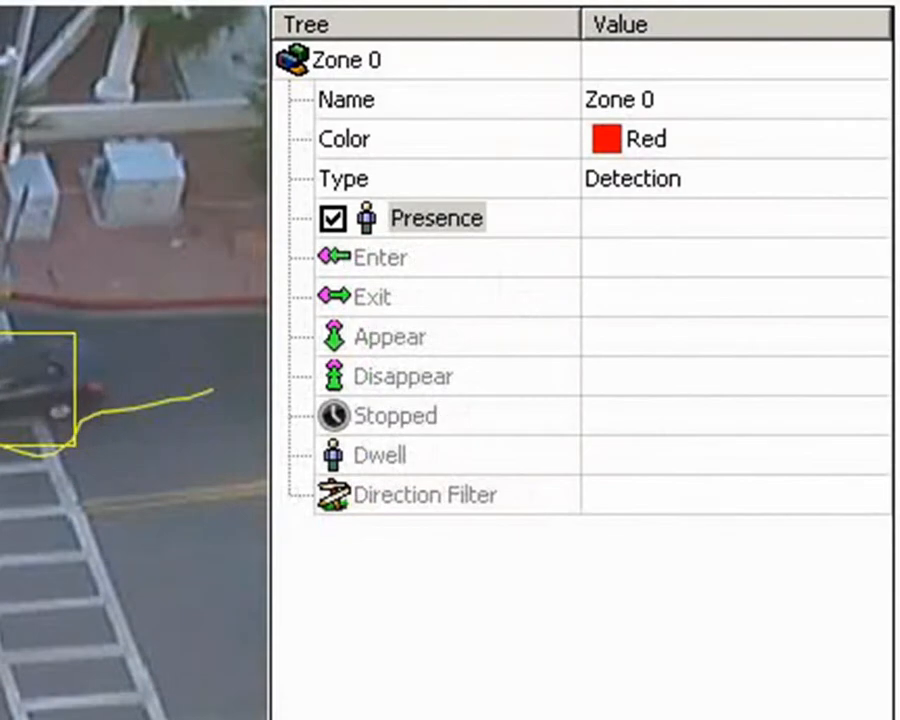
pyautogui.click(400, 218)
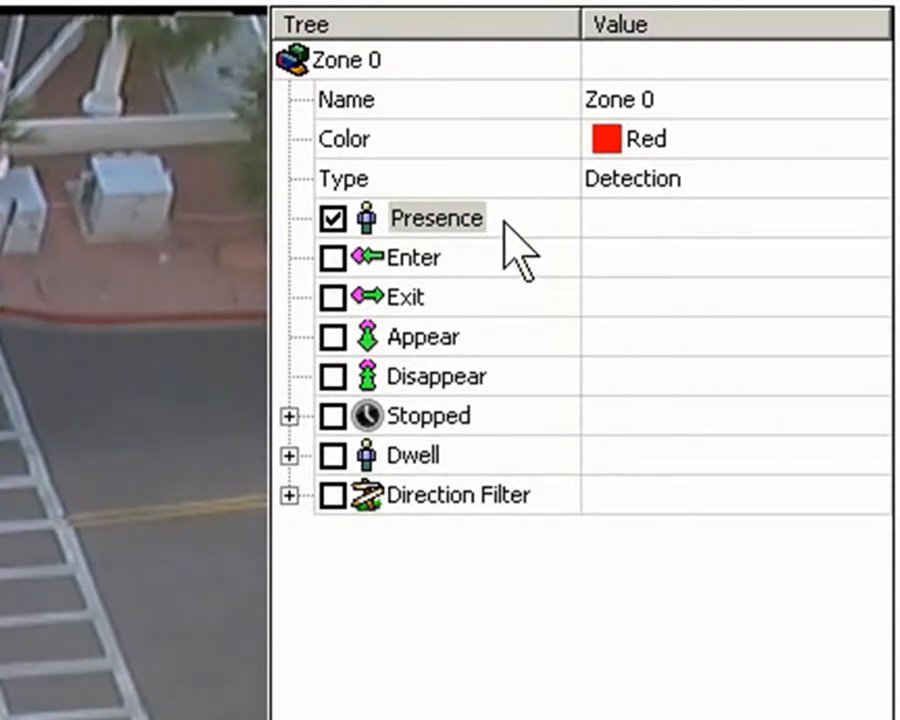
pyautogui.click(418, 262)
pyautogui.click(408, 298)
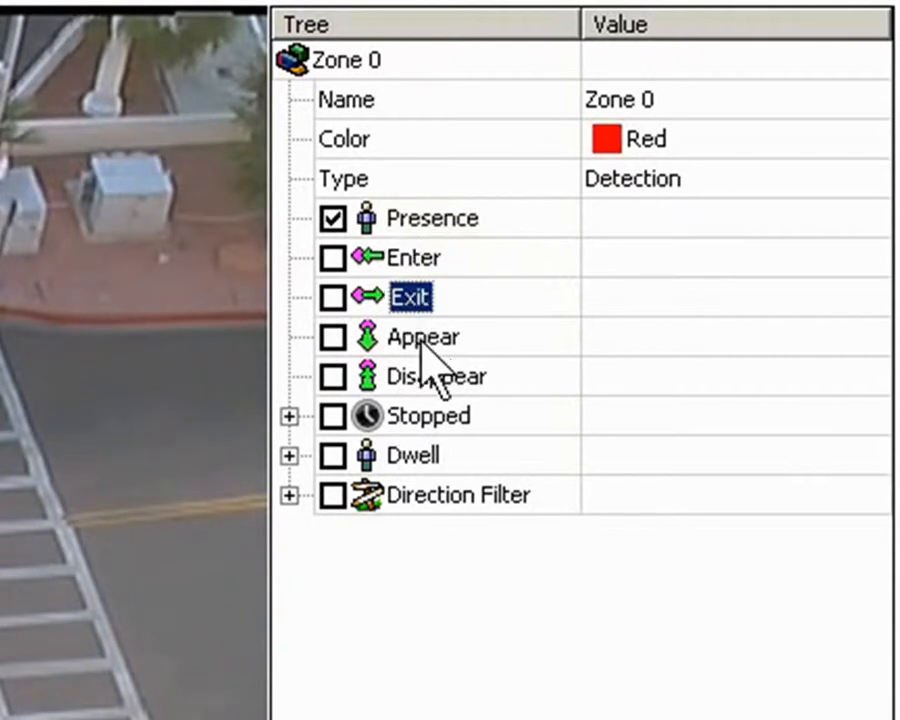
pyautogui.click(423, 342)
pyautogui.click(426, 376)
pyautogui.click(425, 418)
pyautogui.click(424, 460)
pyautogui.click(428, 497)
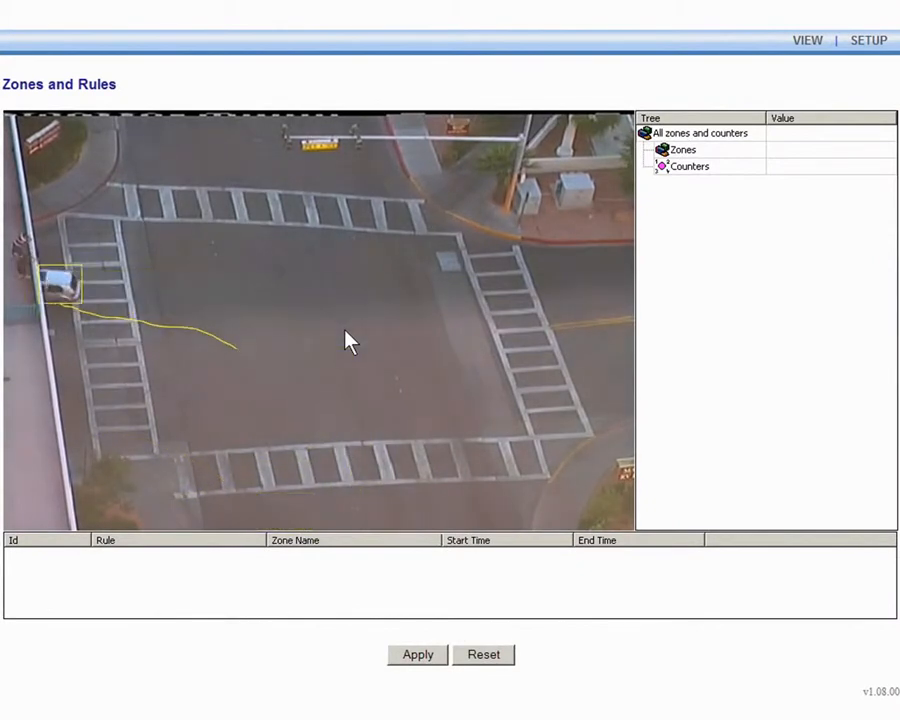
# Create a detection zone in the middle of the intersection, name it Red Zone, and apply it with the Presence rule
pyautogui.click(363, 315)
pyautogui.moveTo(374, 329)
pyautogui.mouseDown()
pyautogui.moveTo(384, 315)
pyautogui.moveTo(342, 323)
pyautogui.moveTo(383, 307)
pyautogui.mouseUp()
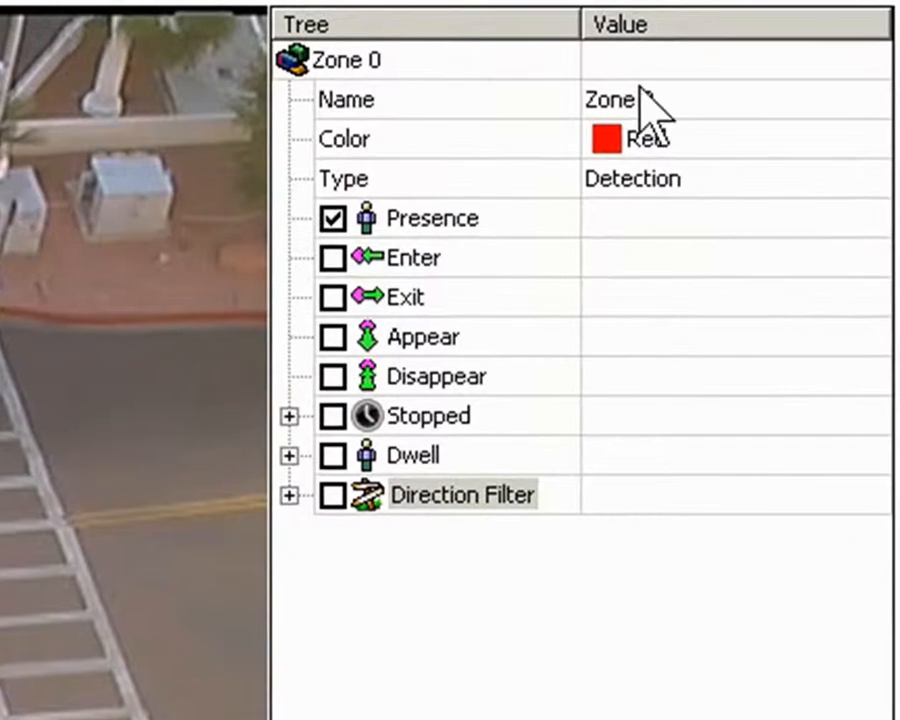
pyautogui.click(792, 149)
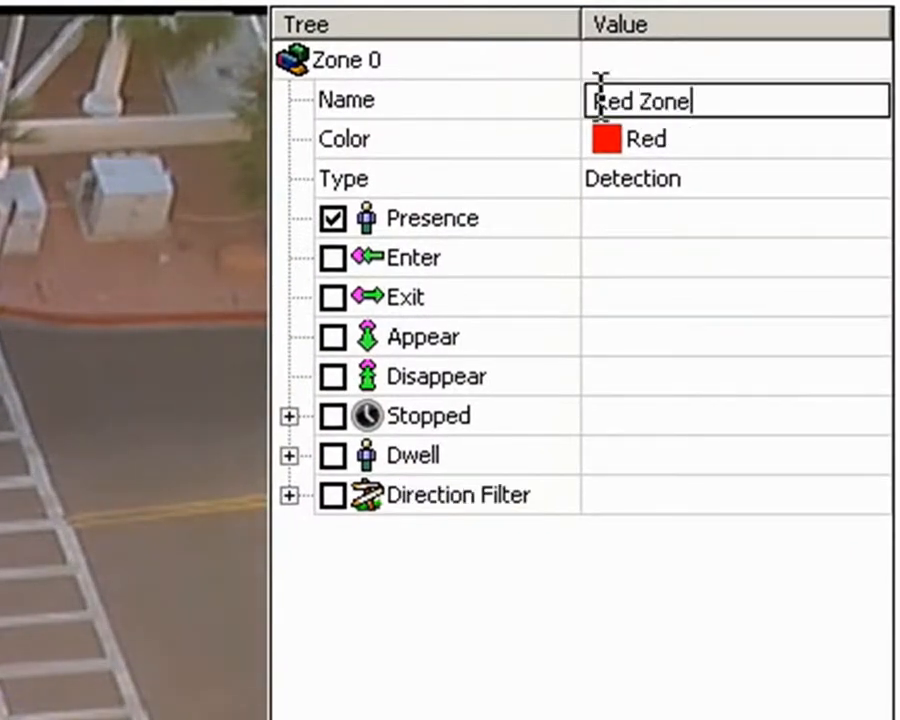
pyautogui.click(413, 219)
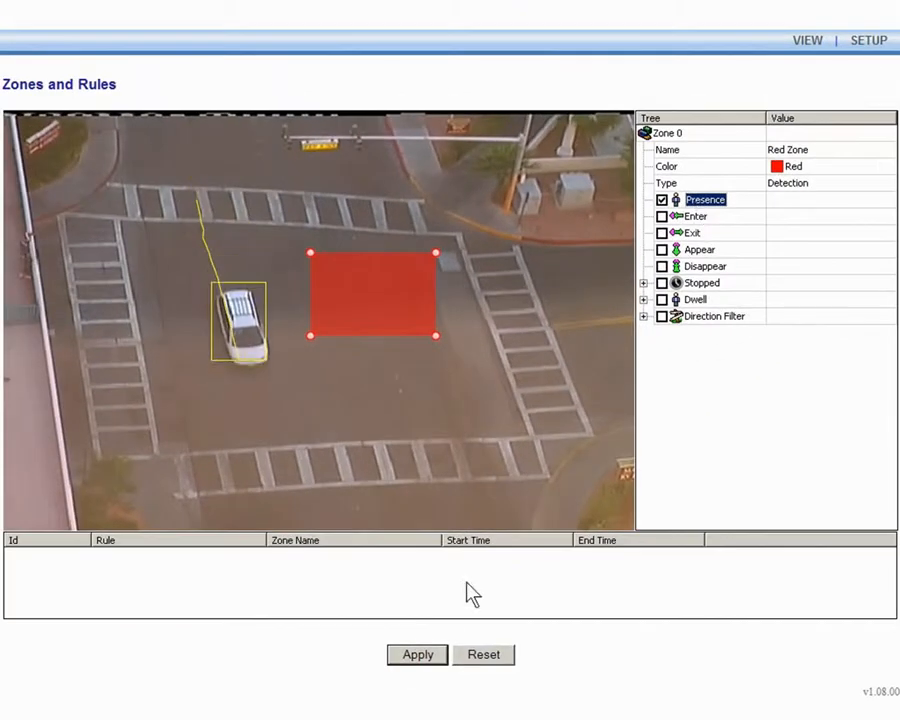
pyautogui.click(420, 656)
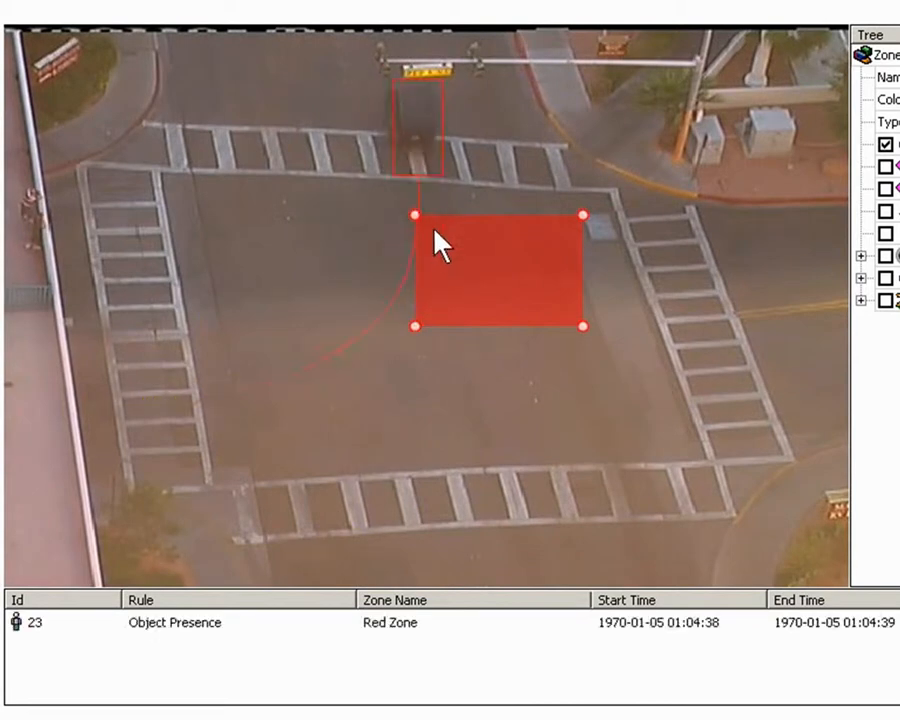
pyautogui.click(141, 628)
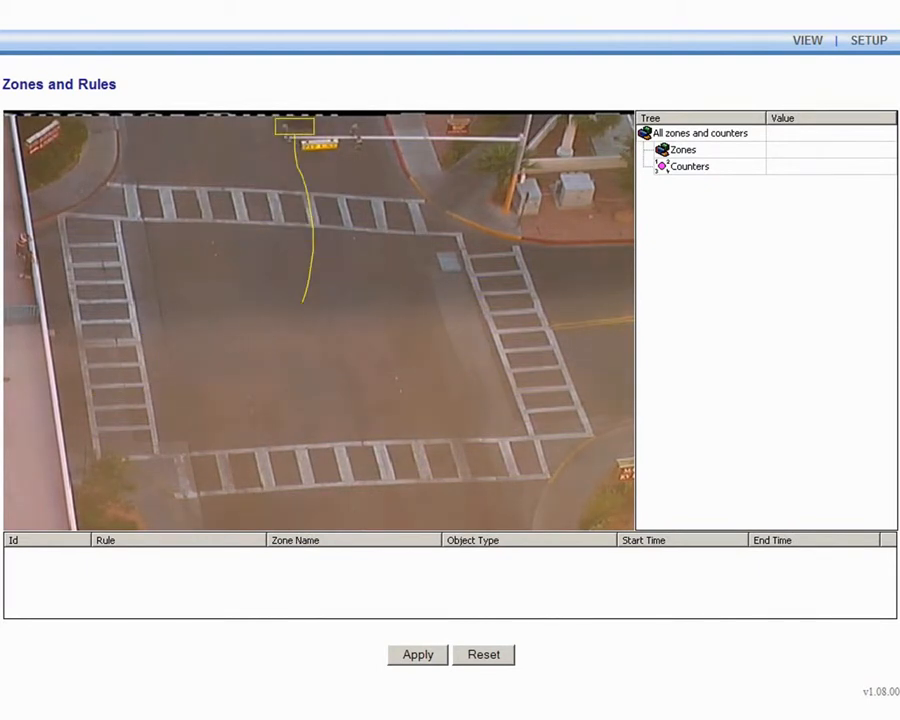
# Create a detection zone over the right-hand crosswalk and reshape its corners and upper edge to follow the curb
pyautogui.click(533, 310)
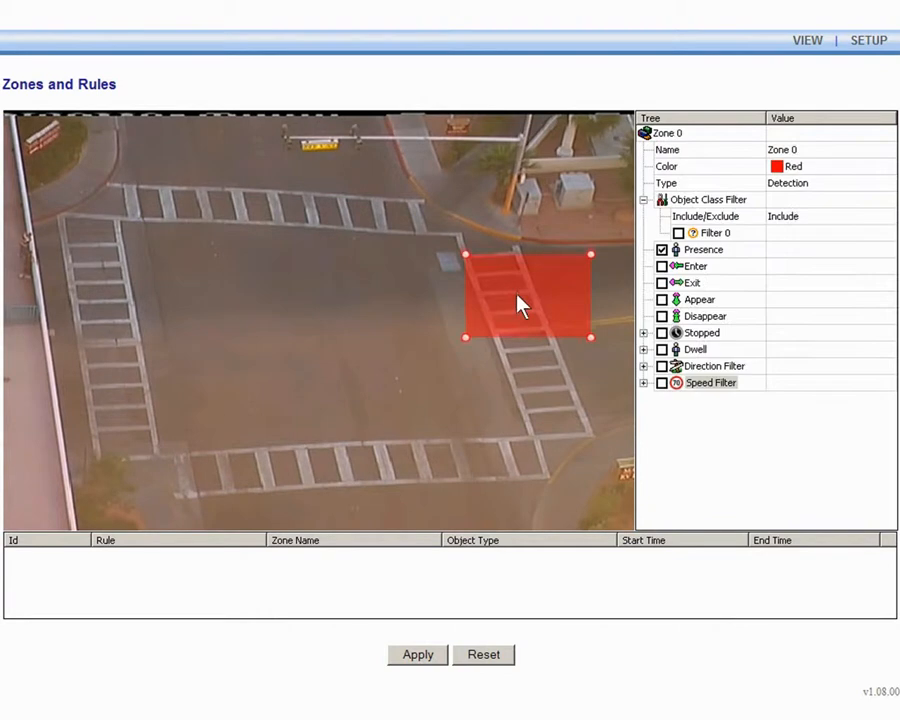
pyautogui.moveTo(425, 228); pyautogui.dragTo(424, 209)
pyautogui.moveTo(464, 328); pyautogui.dragTo(445, 326)
pyautogui.moveTo(592, 327); pyautogui.dragTo(617, 326)
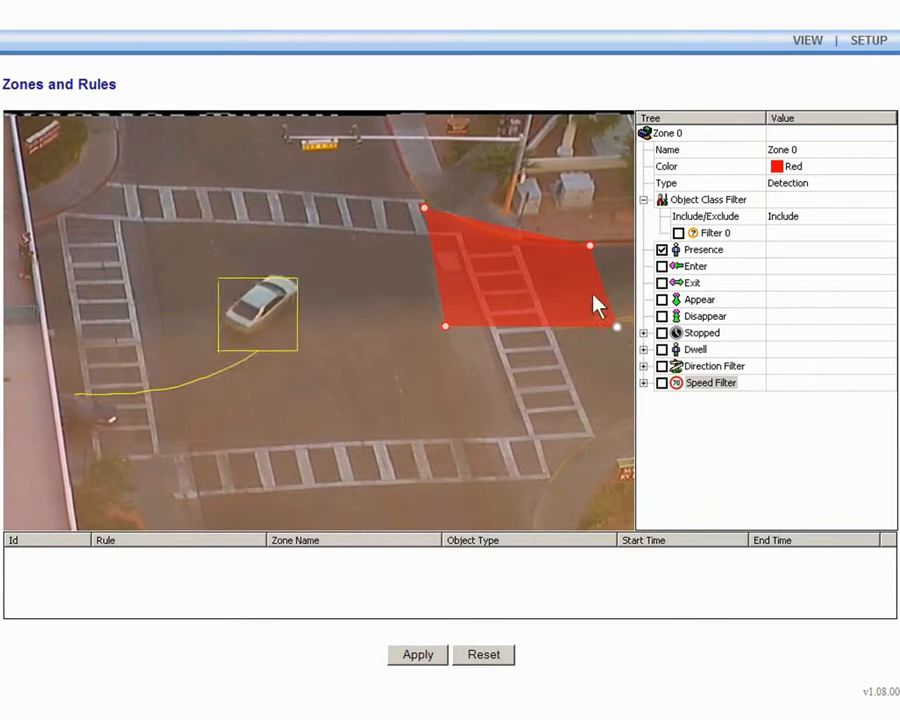
pyautogui.click(538, 233)
pyautogui.click(493, 223)
pyautogui.moveTo(493, 224); pyautogui.dragTo(485, 233)
pyautogui.click(511, 234)
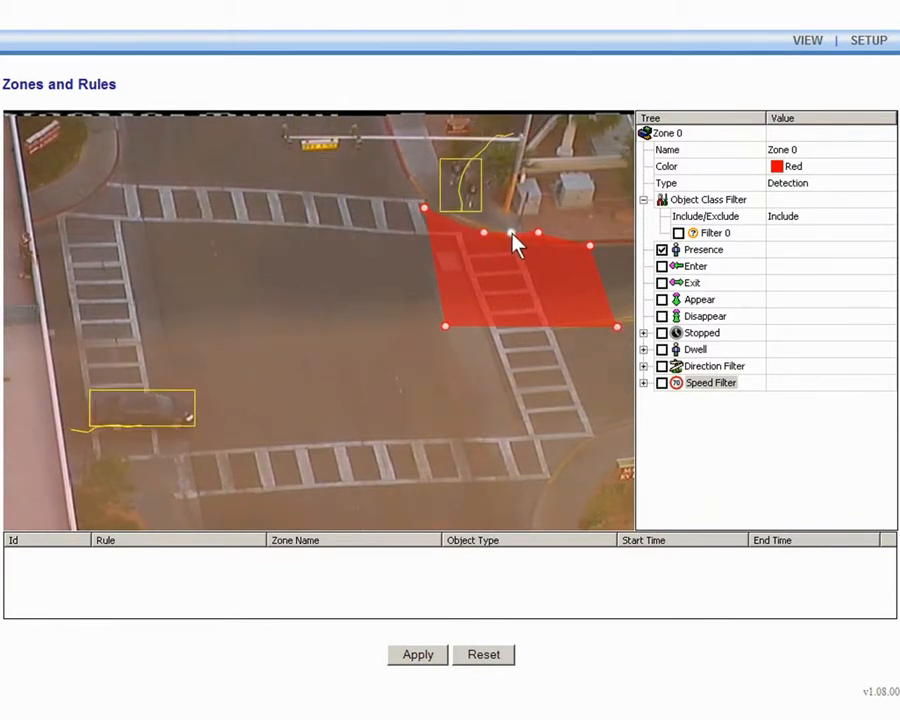
pyautogui.moveTo(538, 235); pyautogui.dragTo(547, 247)
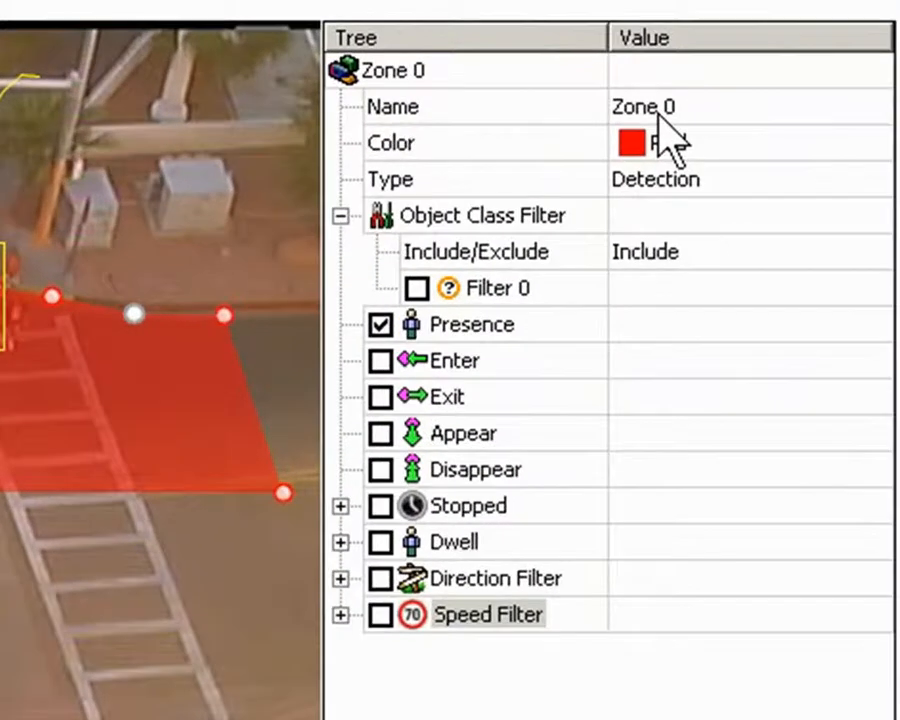
# Name the zone Red Zone and apply a Stopped rule with a time of 2 seconds in place of Presence
pyautogui.click(778, 146)
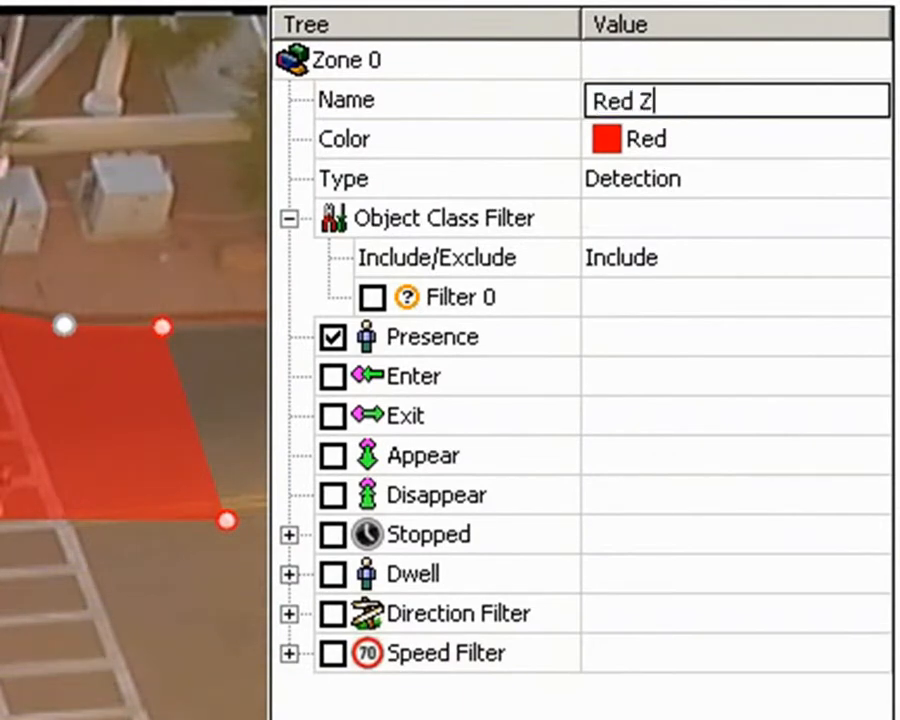
pyautogui.click(334, 534)
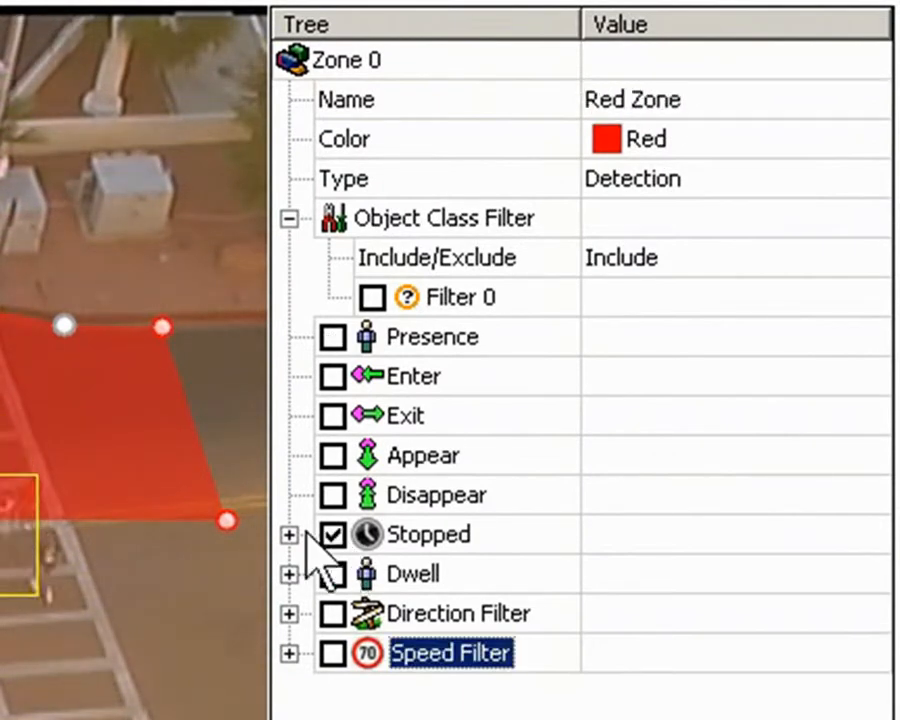
pyautogui.click(289, 534)
pyautogui.click(599, 572)
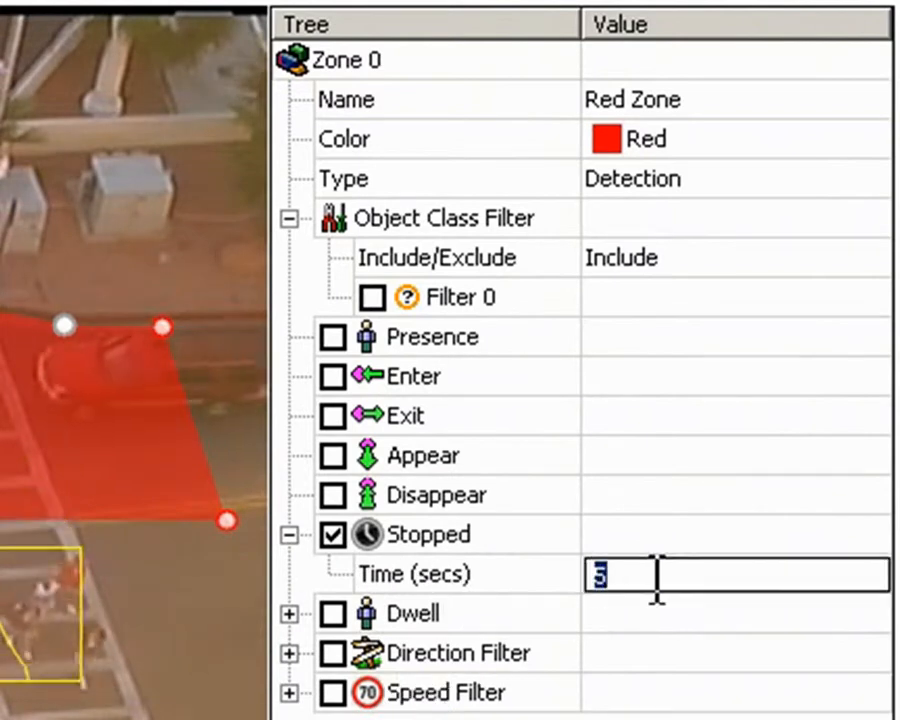
pyautogui.write('2')
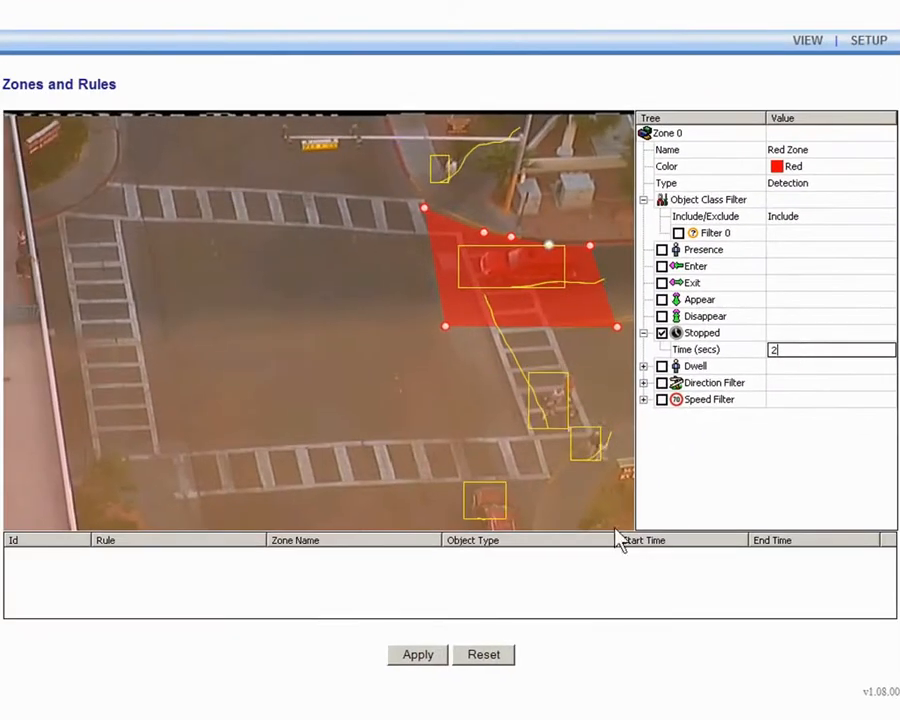
pyautogui.click(434, 654)
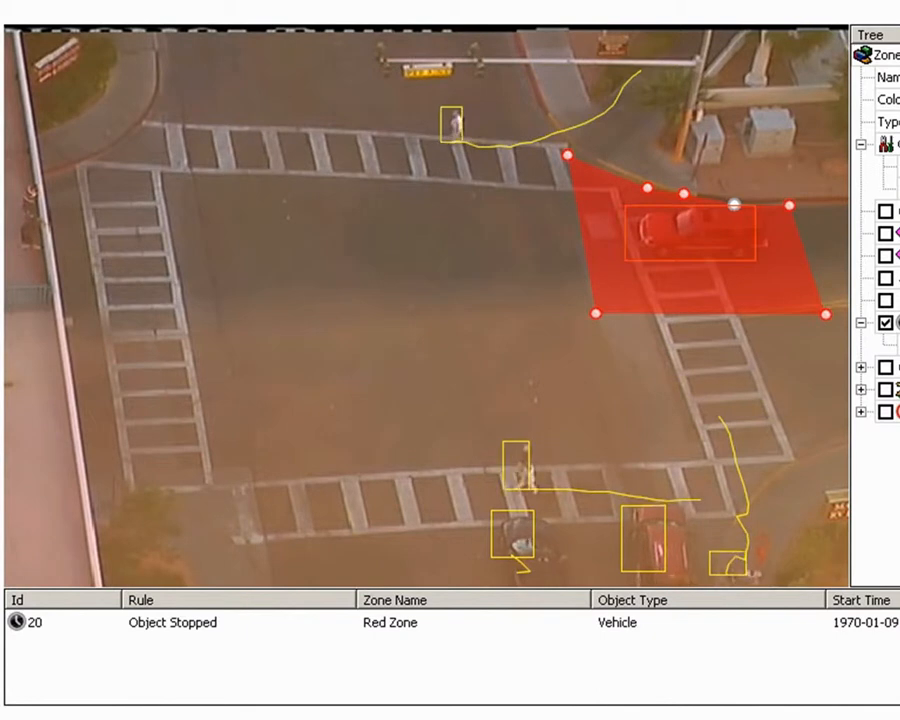
pyautogui.click(199, 626)
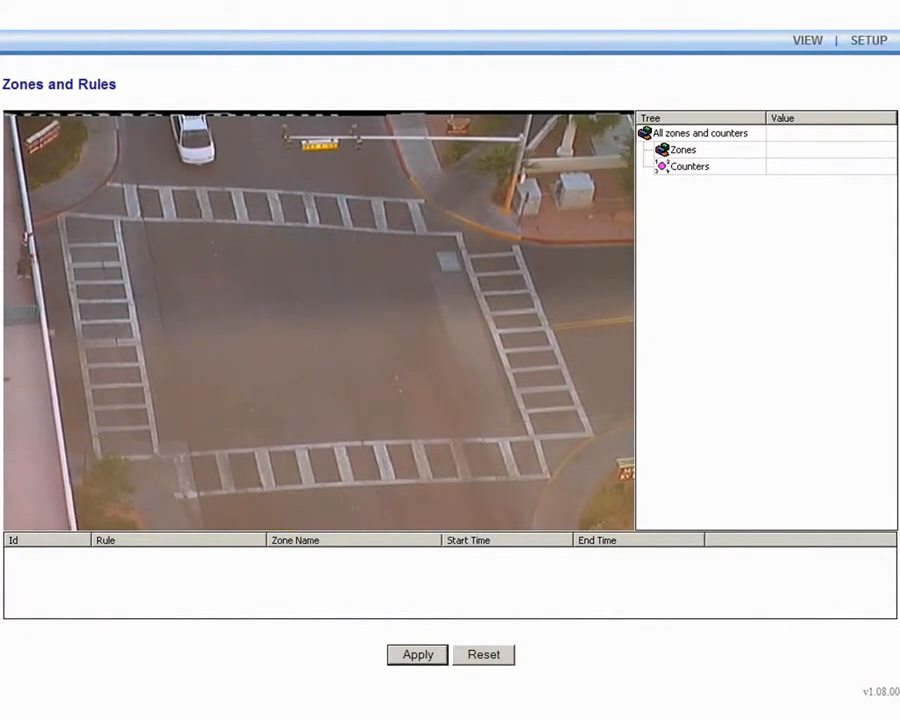
# Create a detection line running diagonally across the lower-left part of the intersection
pyautogui.rightClick(422, 275)
pyautogui.moveTo(442, 277)
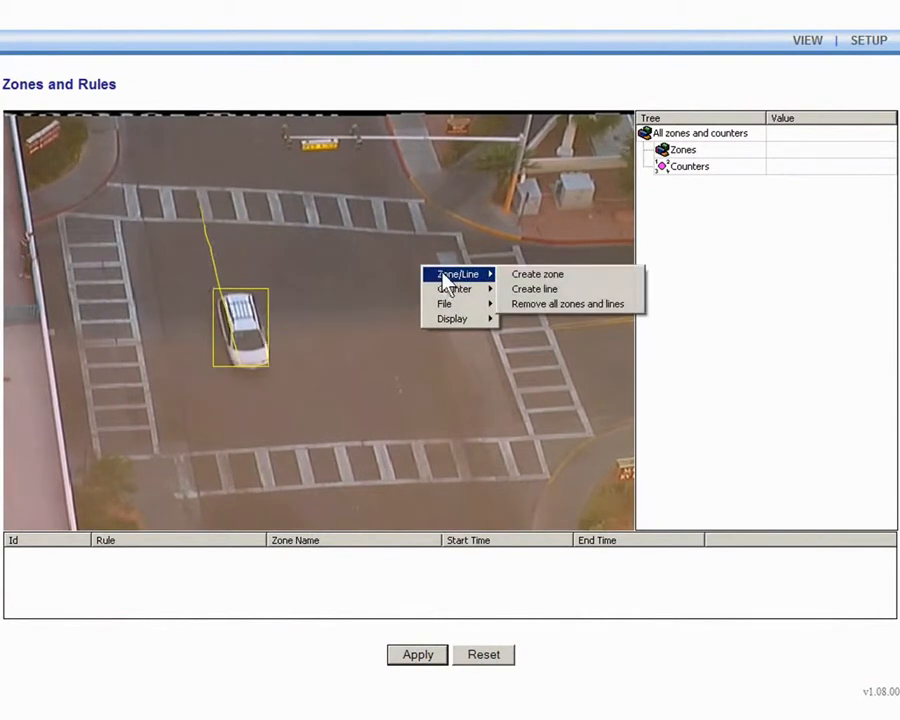
pyautogui.click(533, 289)
pyautogui.moveTo(422, 287); pyautogui.dragTo(167, 450)
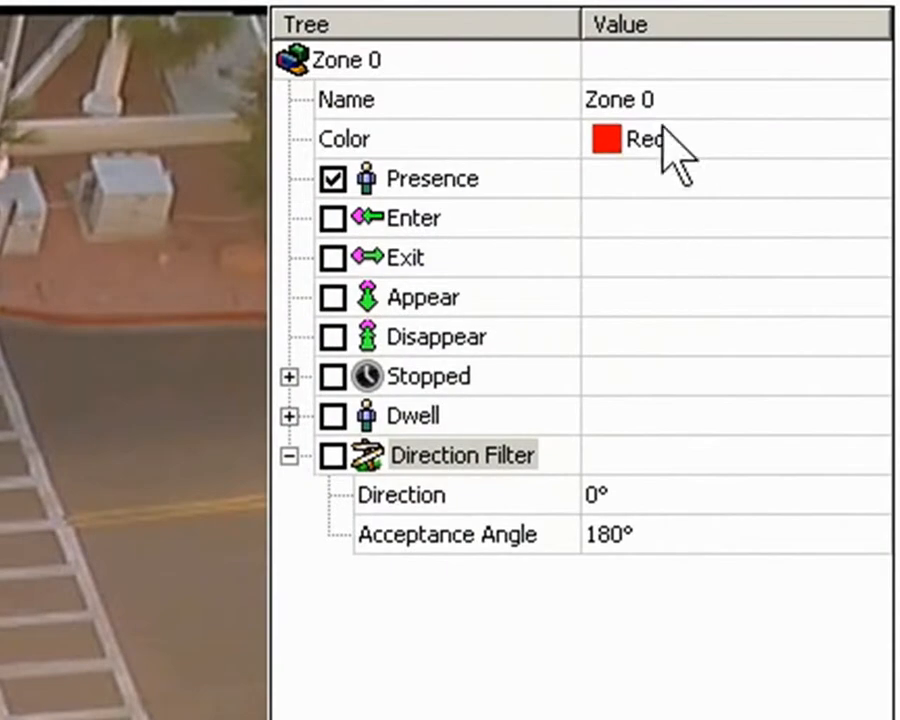
# Name the line Red Line and enable its Direction Filter in place of Presence, with the direction set to -48°
pyautogui.click(668, 106)
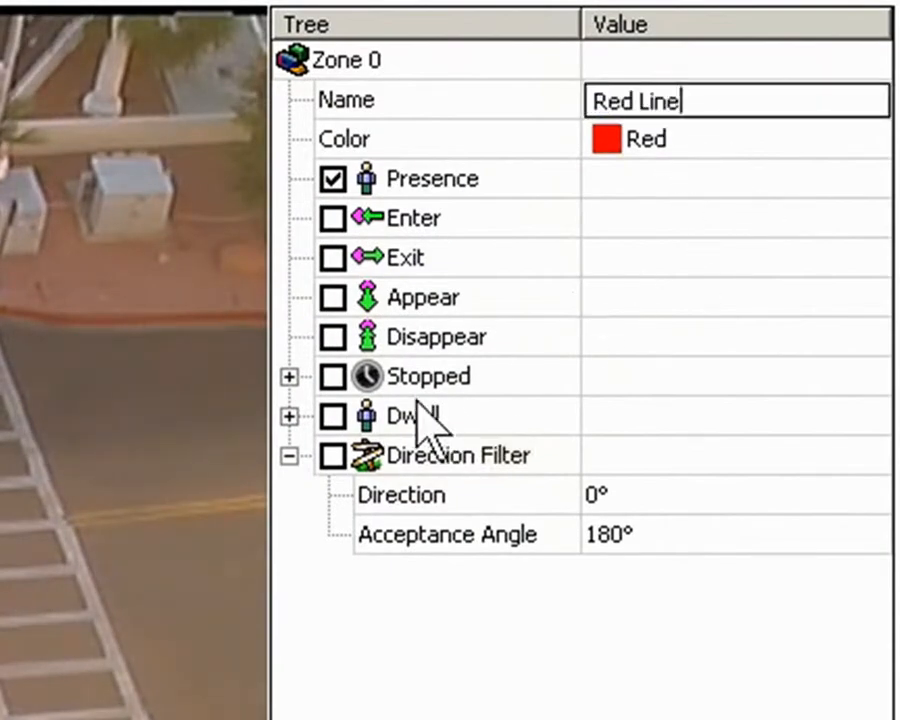
pyautogui.click(336, 456)
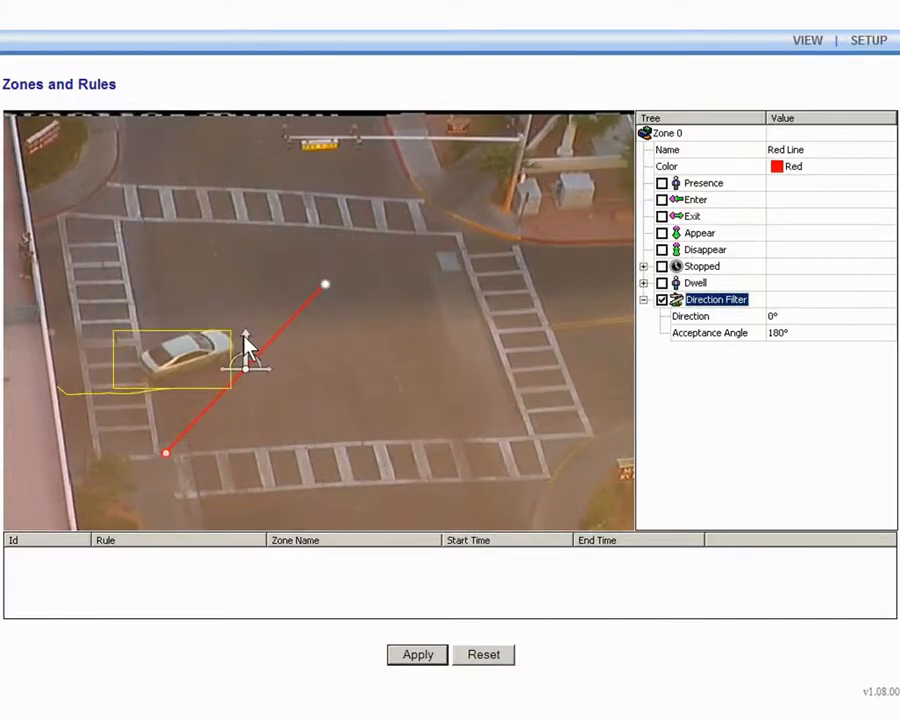
pyautogui.moveTo(245, 337); pyautogui.dragTo(214, 343)
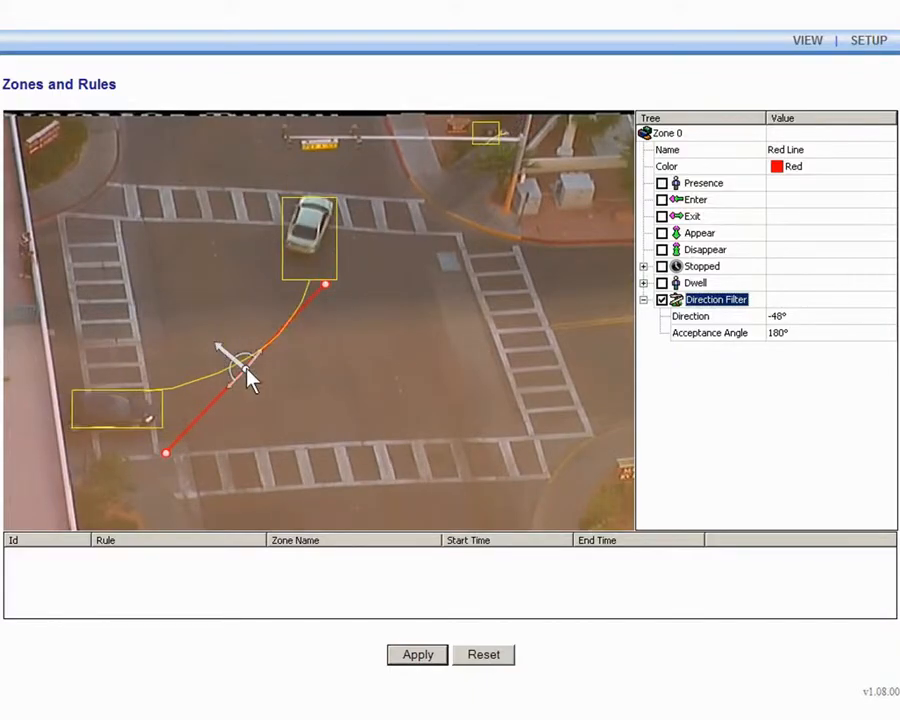
# Narrow the Red Line direction filter to an acceptance angle of 84°
pyautogui.moveTo(253, 370); pyautogui.dragTo(245, 362)
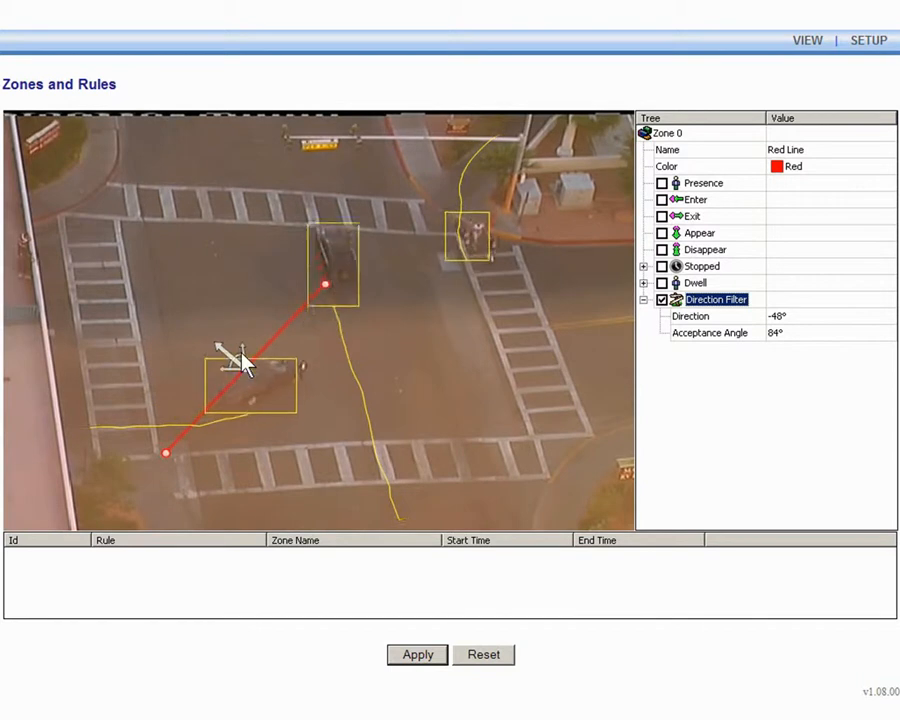
# Add a counter to the scene and name it Objects Turning Left
pyautogui.rightClick(347, 214)
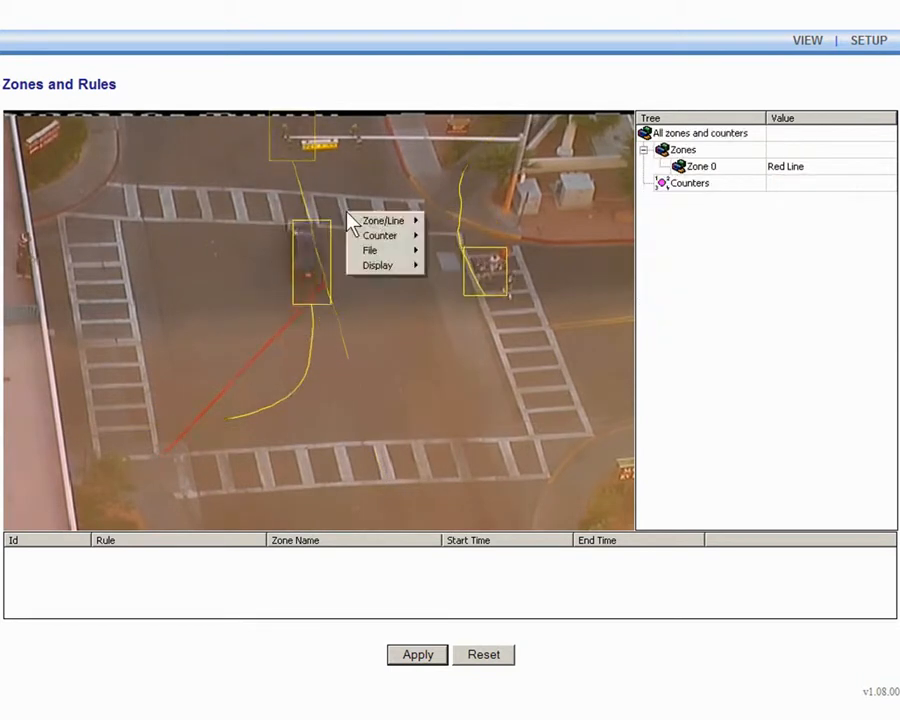
pyautogui.moveTo(408, 242)
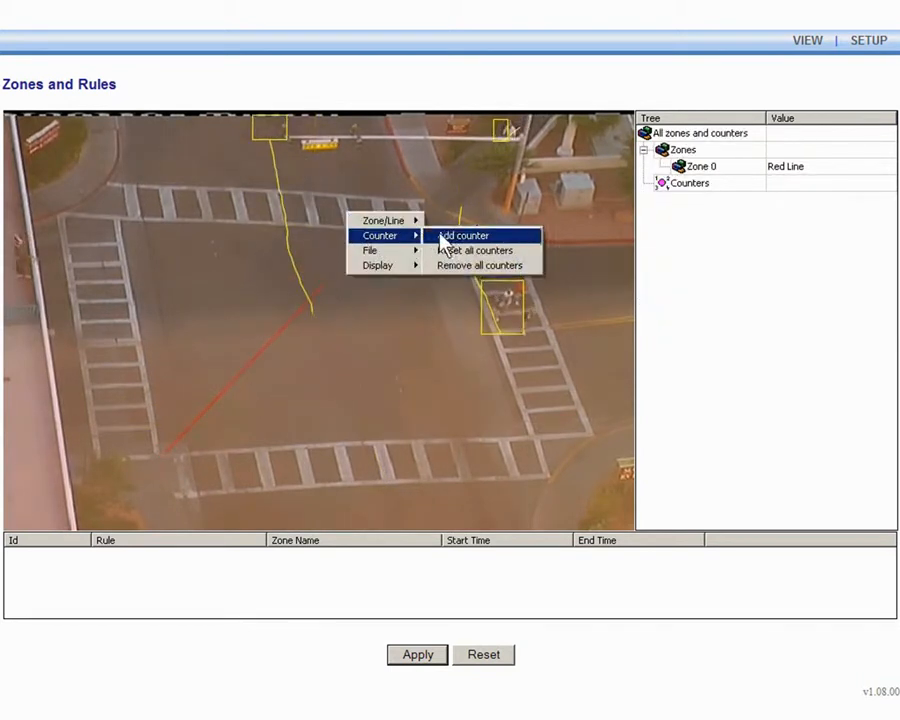
pyautogui.click(446, 236)
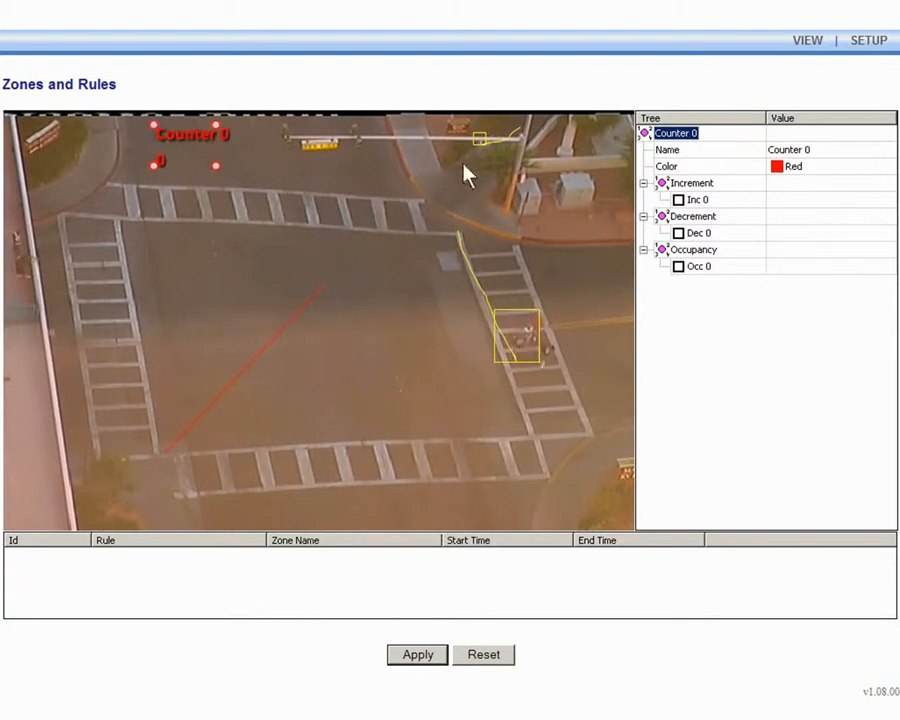
pyautogui.click(791, 150)
pyautogui.write('O')
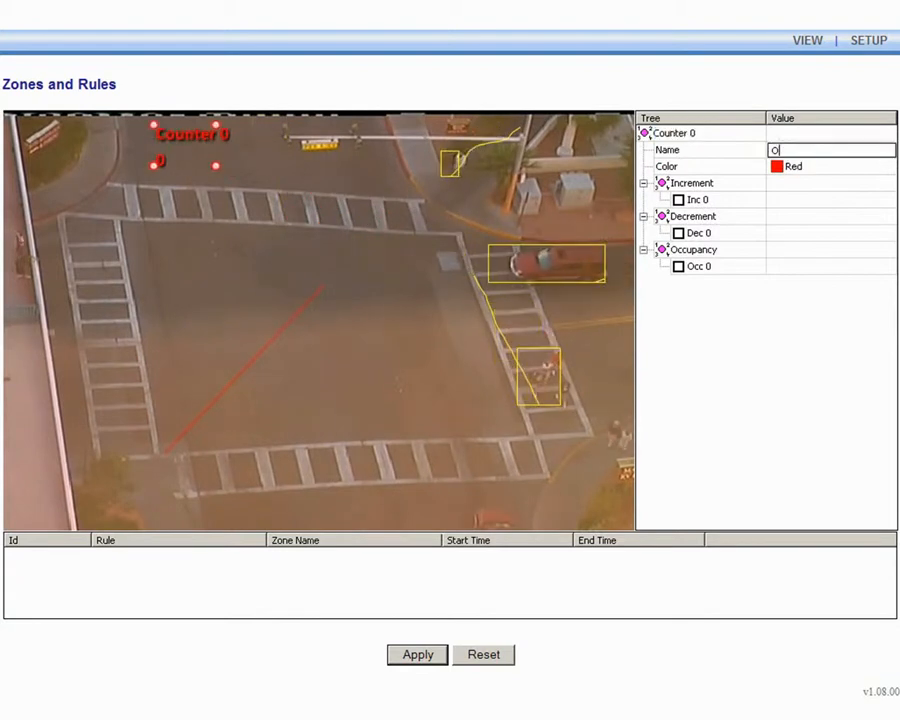
pyautogui.write('bjects Turning Left')
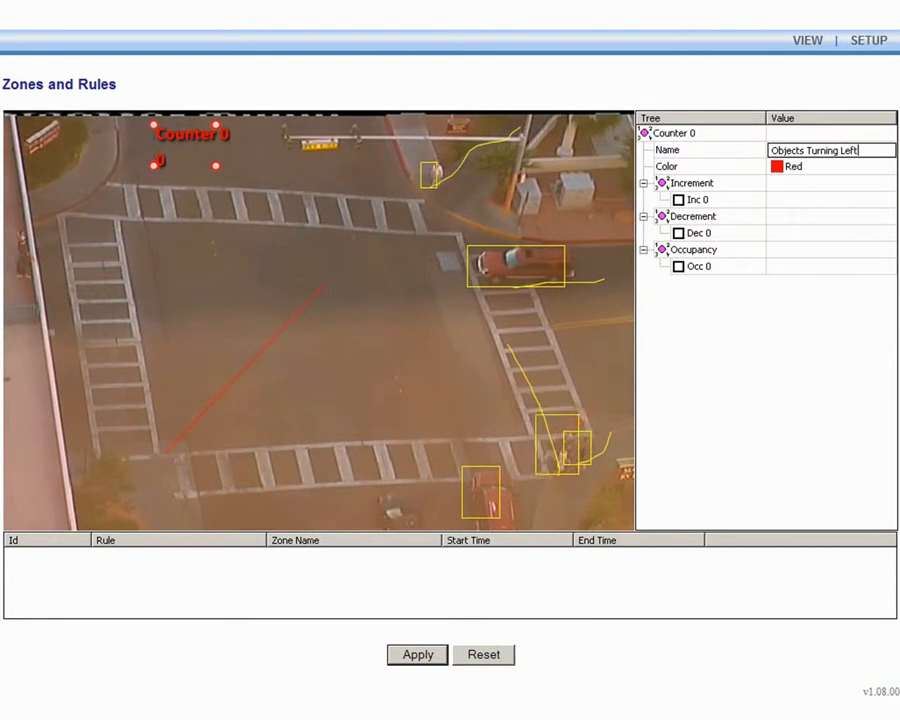
# Make the Objects Turning Left counter increment on Red Line : Direction Filter and apply the settings
pyautogui.click(678, 200)
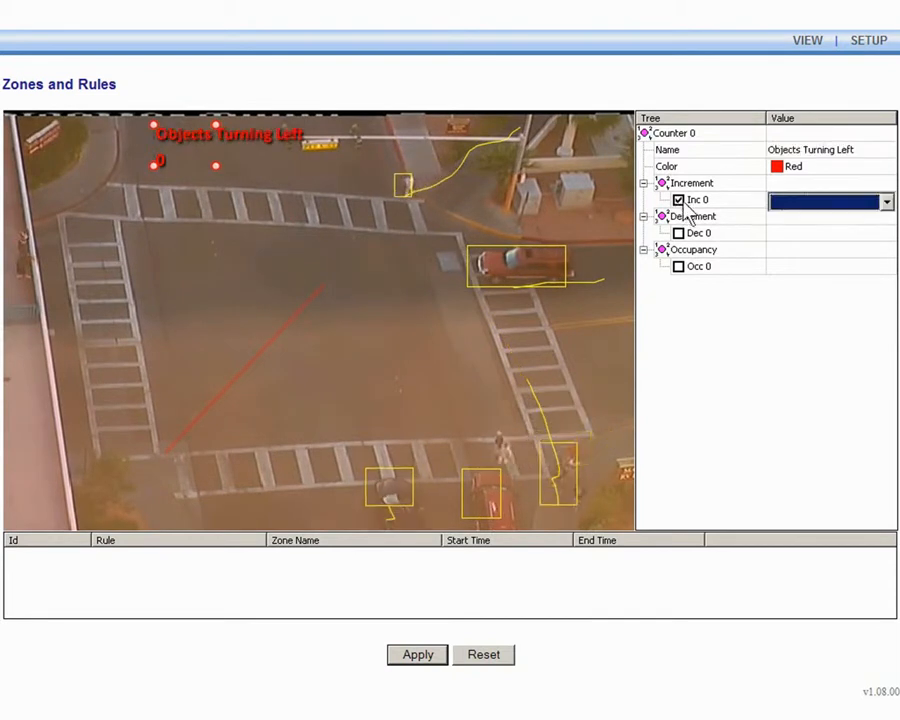
pyautogui.click(810, 205)
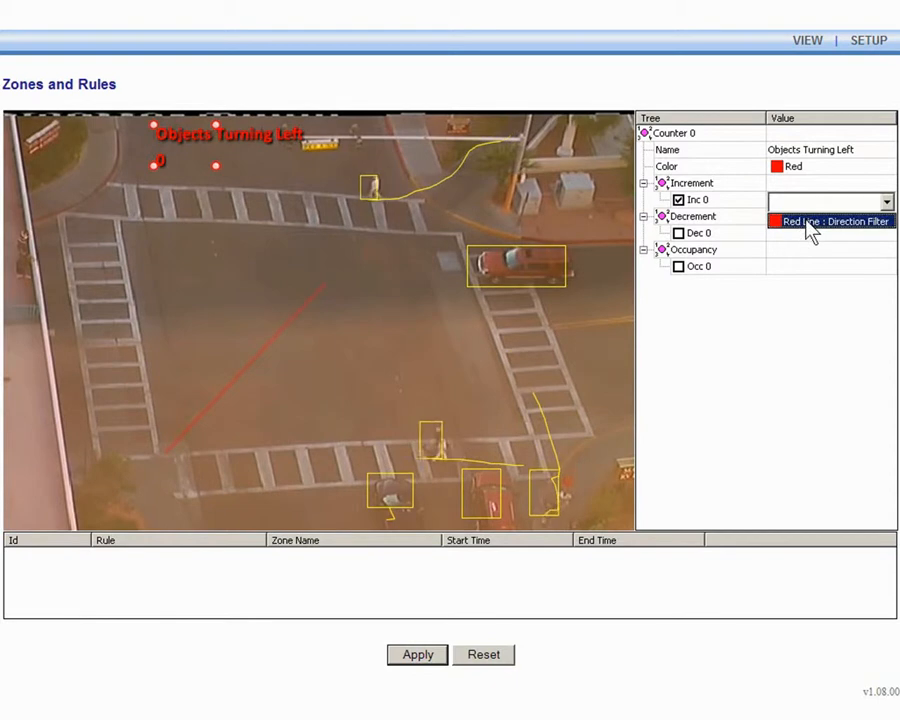
pyautogui.click(812, 222)
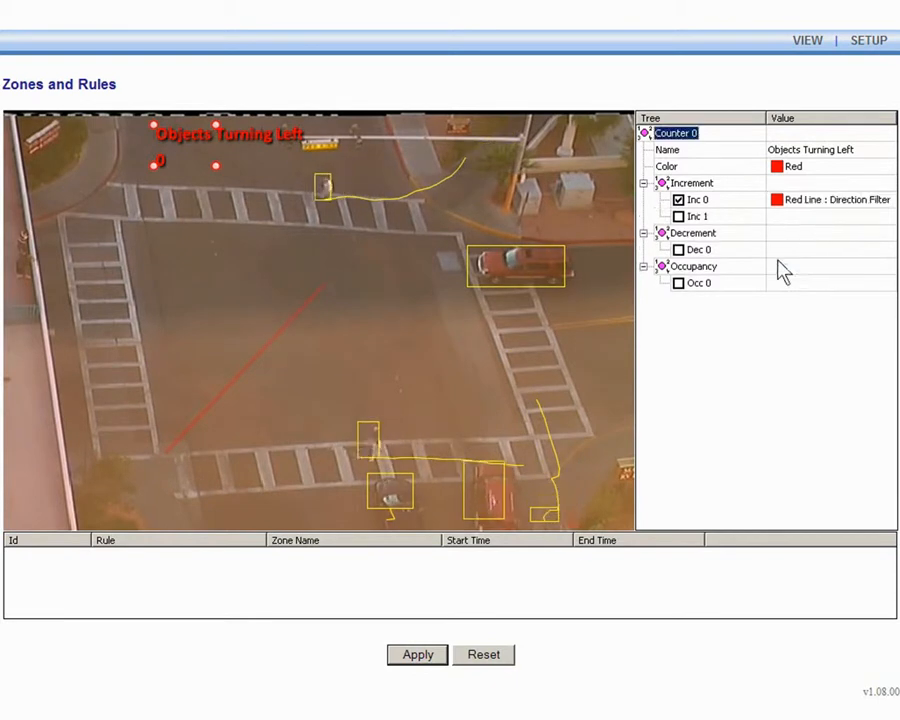
pyautogui.click(432, 658)
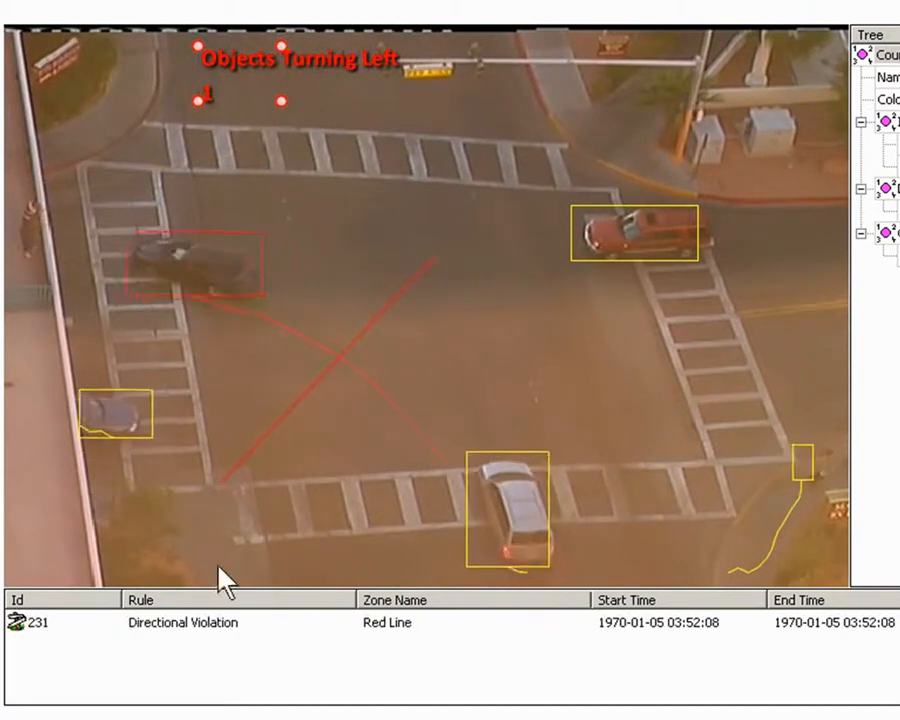
pyautogui.click(207, 621)
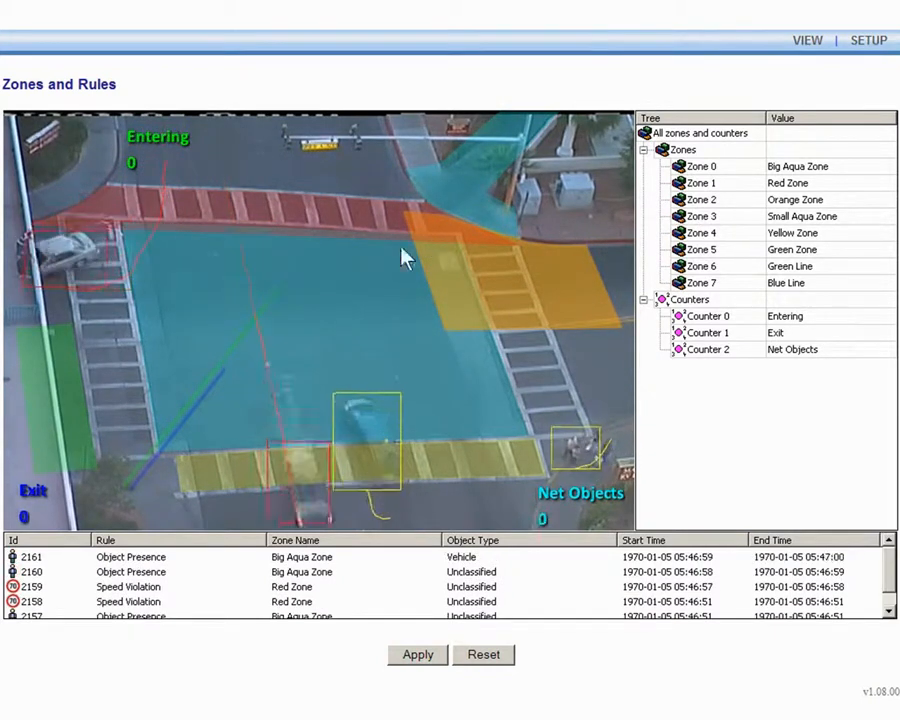
# Examine the direction filters of the Green Line and Blue Line and the Entering and Exit counters they increment
pyautogui.click(235, 350)
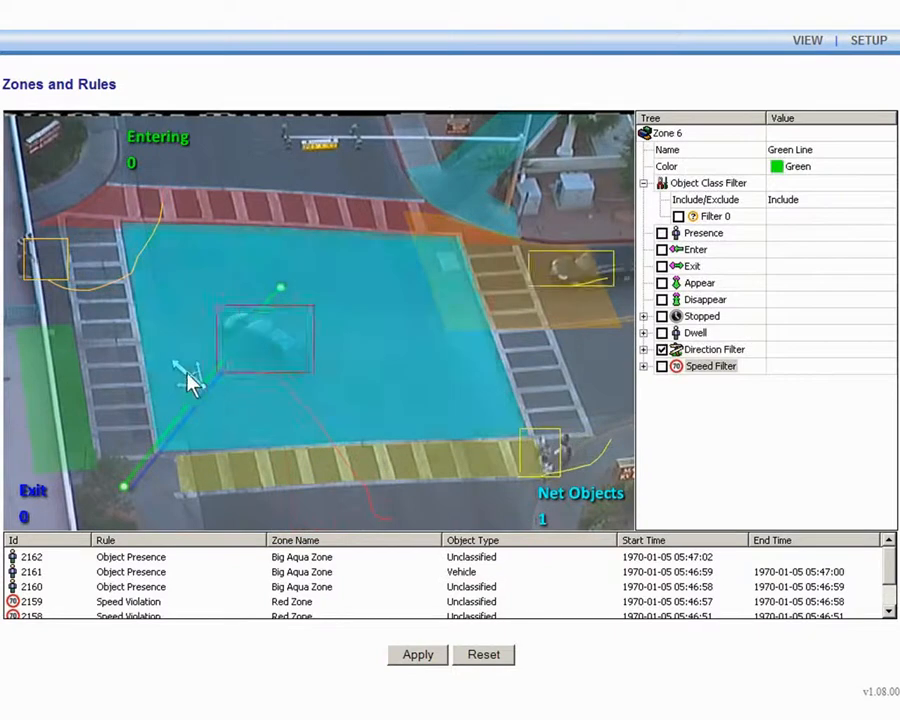
pyautogui.click(708, 351)
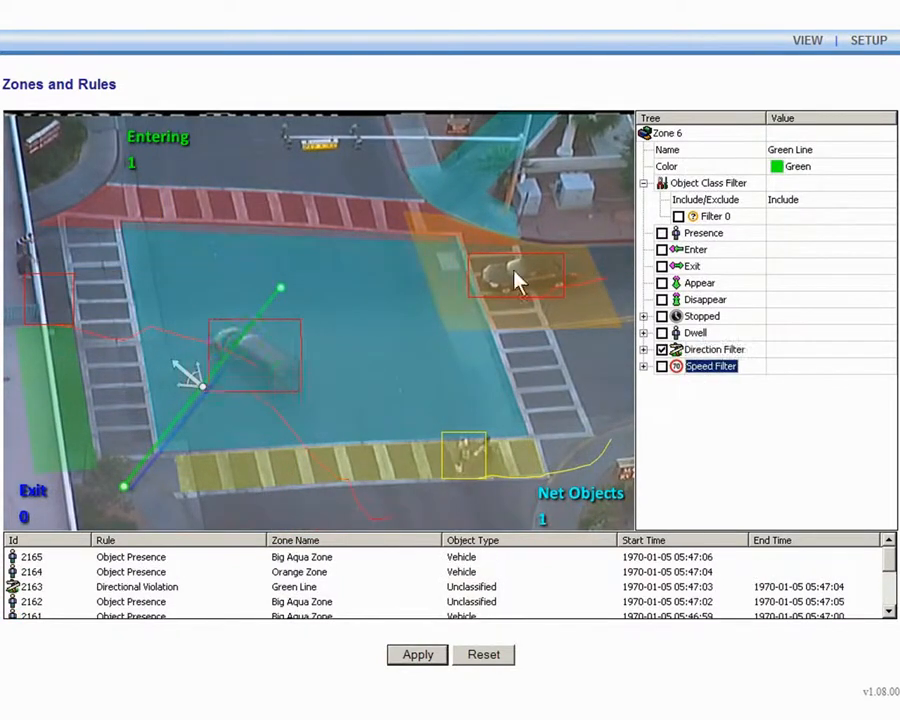
pyautogui.click(180, 141)
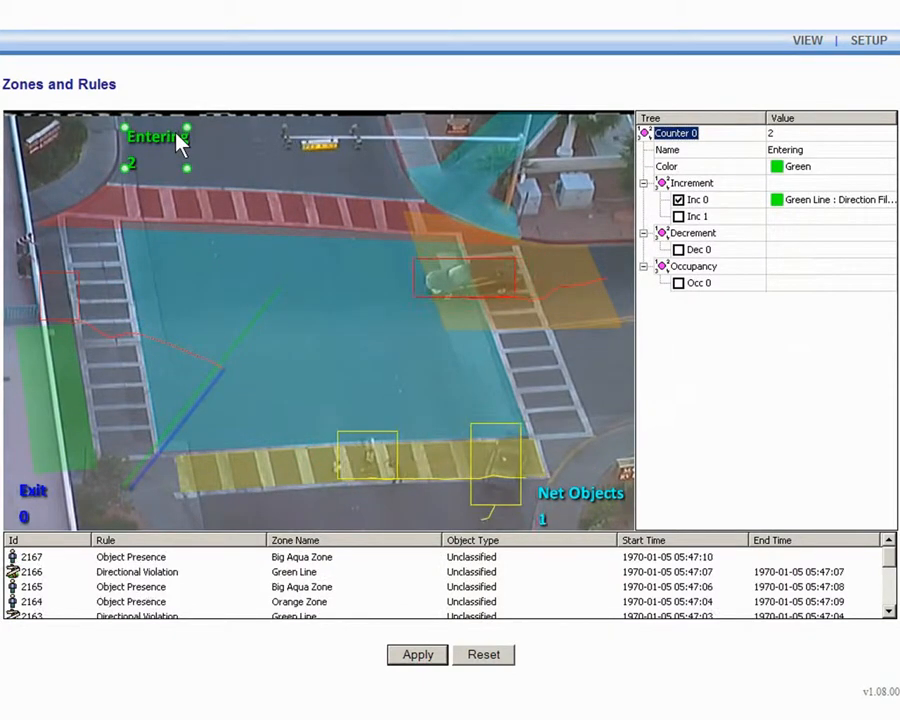
pyautogui.click(199, 412)
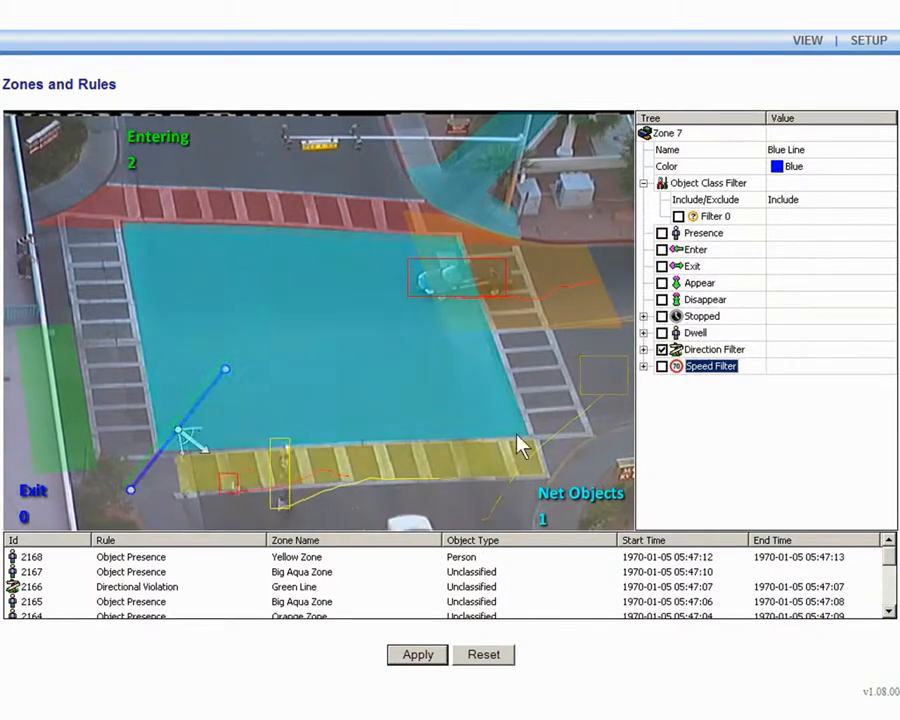
pyautogui.click(706, 353)
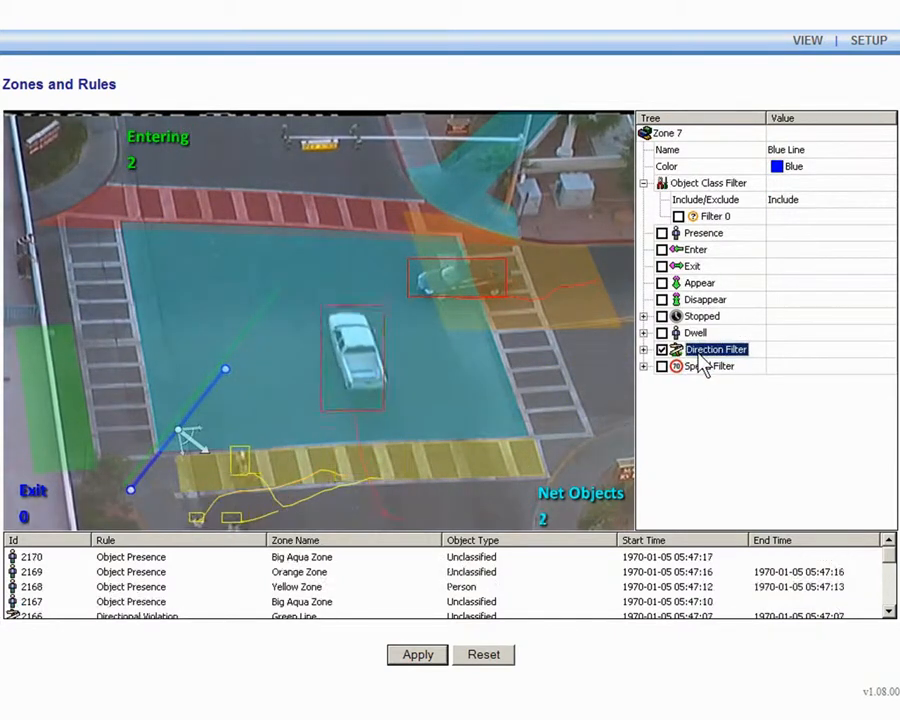
pyautogui.click(703, 367)
pyautogui.click(30, 500)
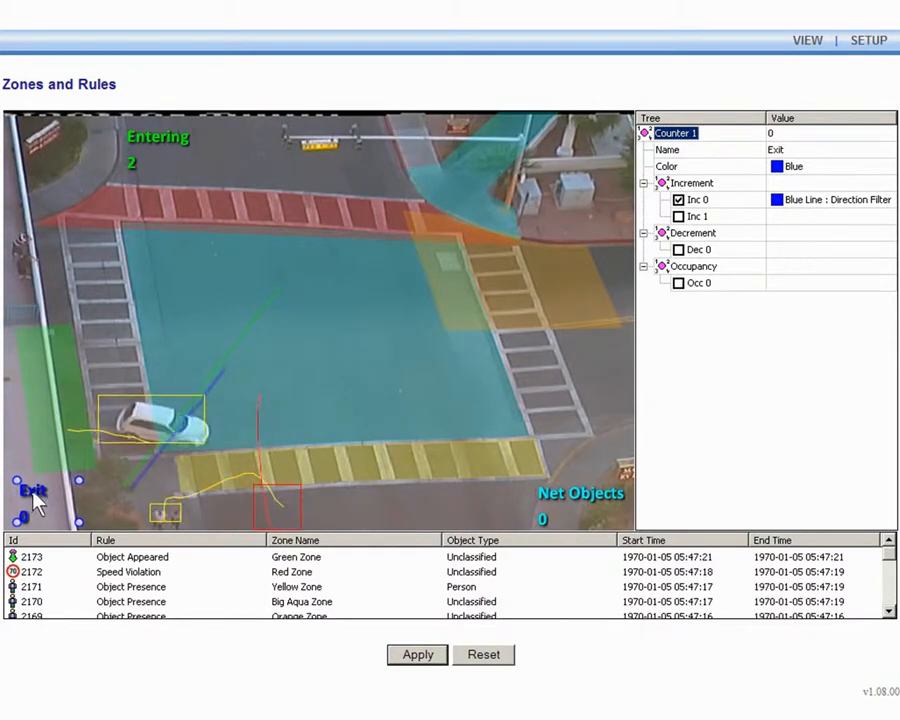
# Review the rules of the Green, Yellow and Orange Zones, including the object class filters of the Yellow and Orange Zones
pyautogui.click(55, 424)
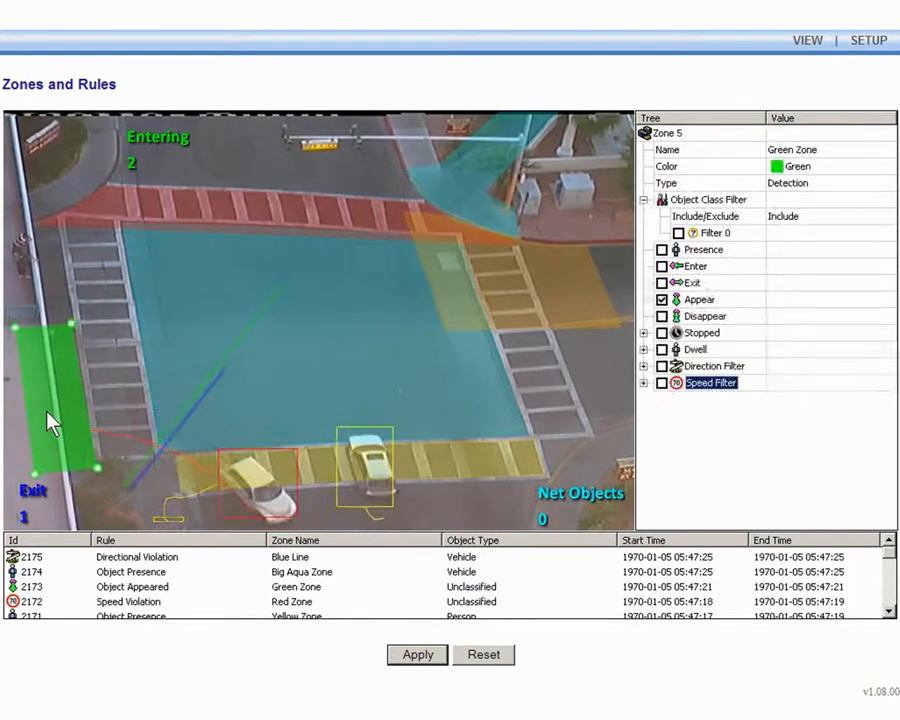
pyautogui.click(700, 300)
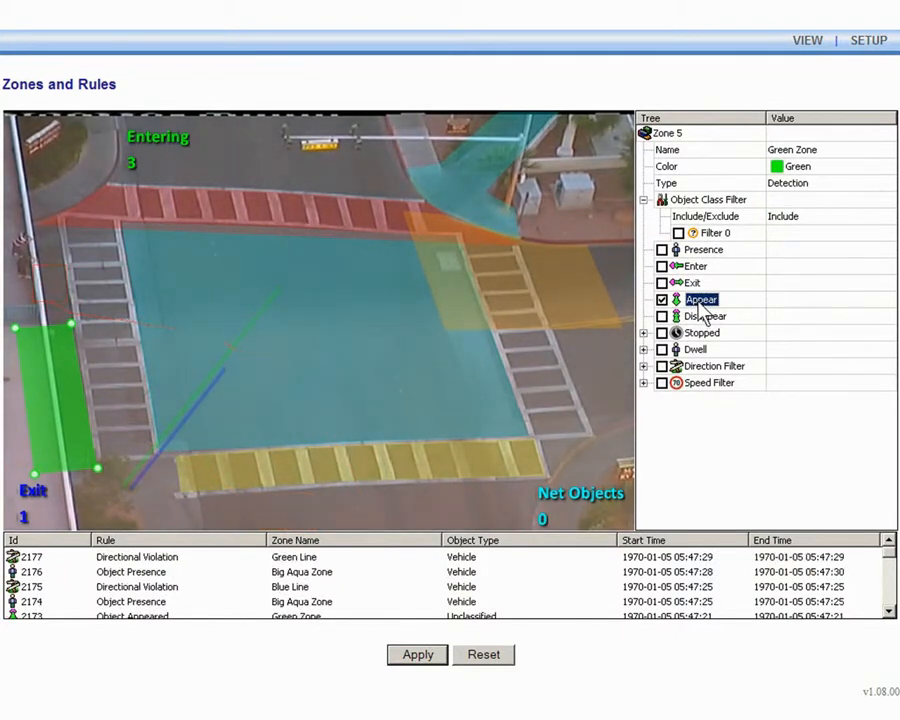
pyautogui.click(422, 462)
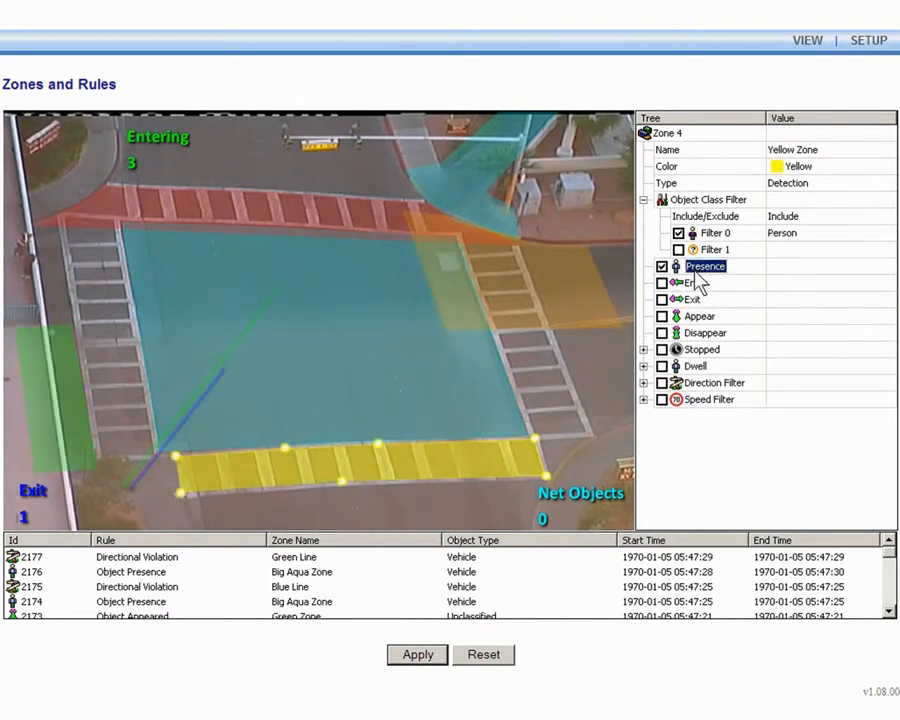
pyautogui.click(795, 240)
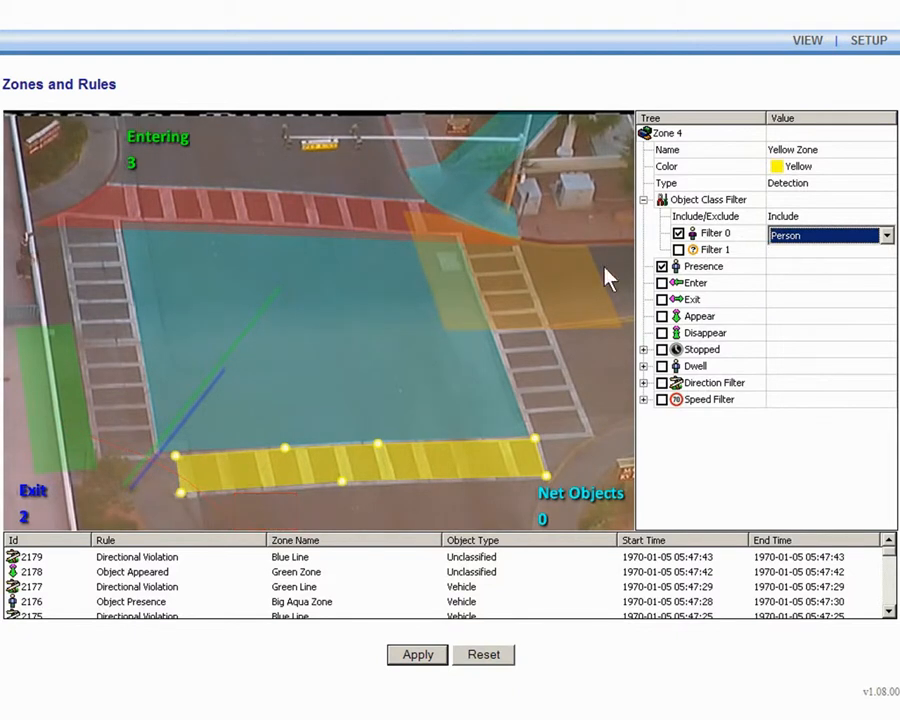
pyautogui.click(568, 281)
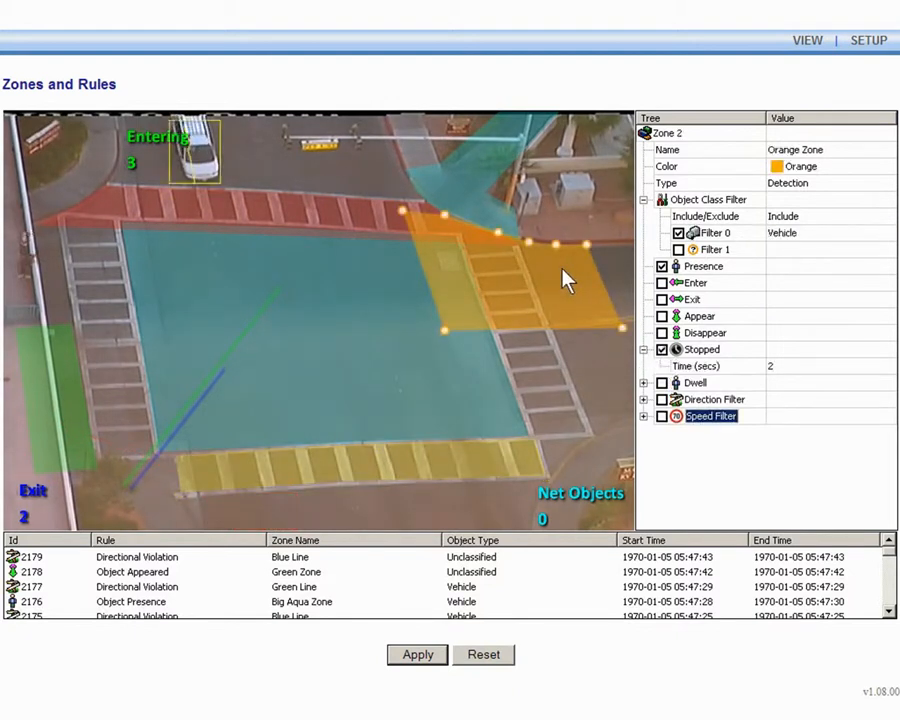
pyautogui.click(702, 350)
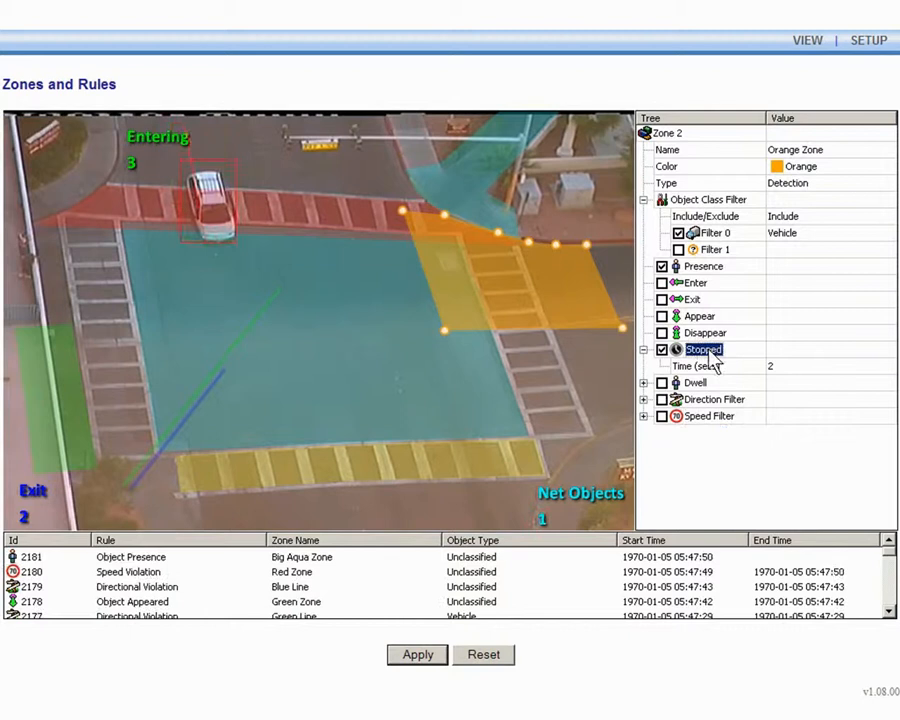
pyautogui.click(795, 236)
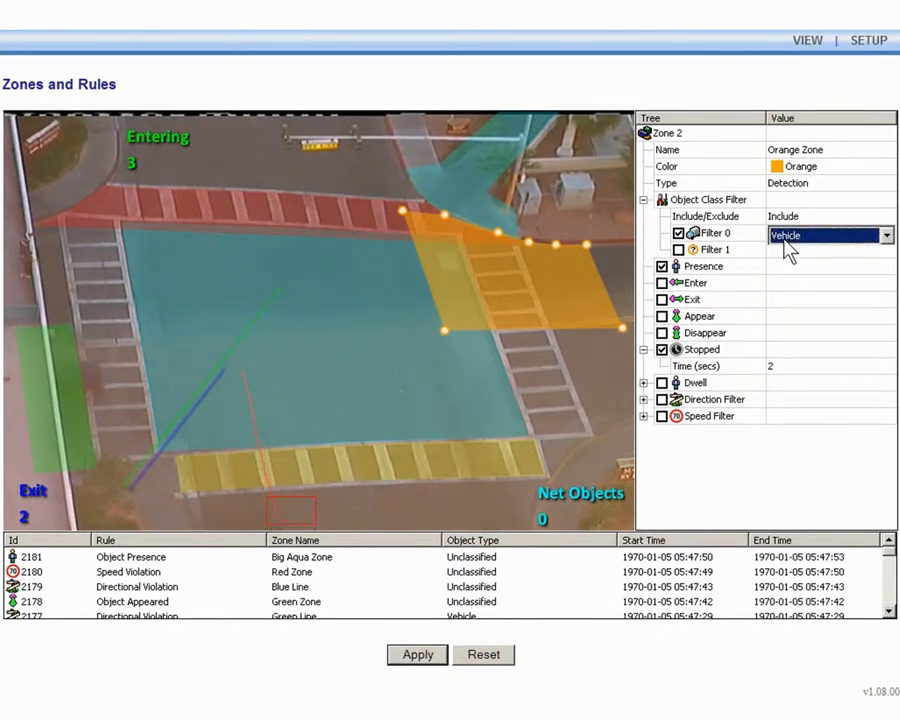
# Review the Red Zone's speed bounds, the Small Aqua Zone's Dwell rule, and the Big Aqua Zone's Presence rule with the Net Objects counter
pyautogui.click(337, 227)
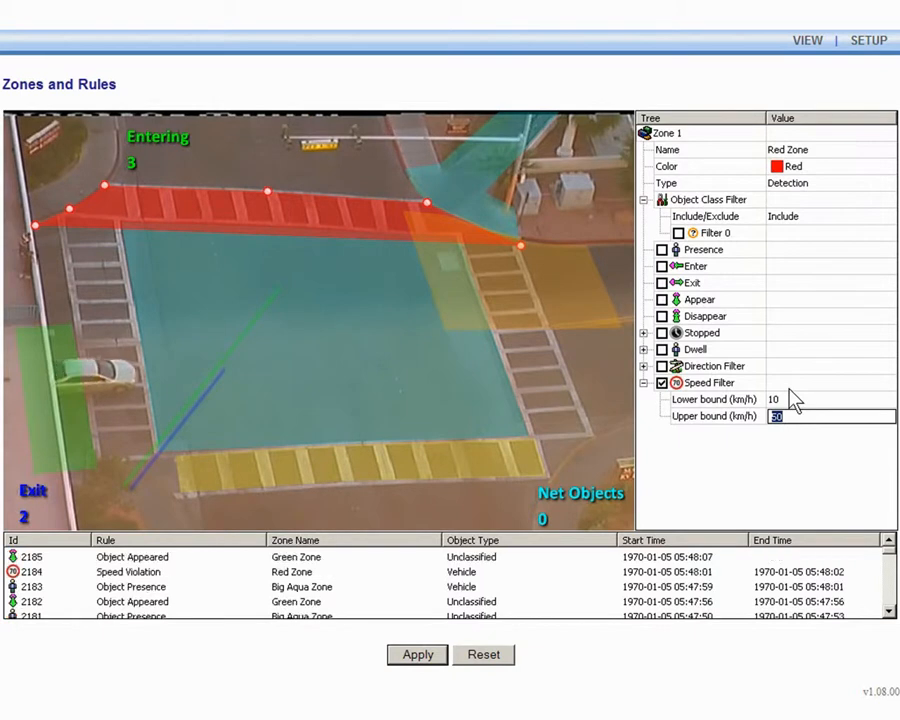
pyautogui.click(487, 203)
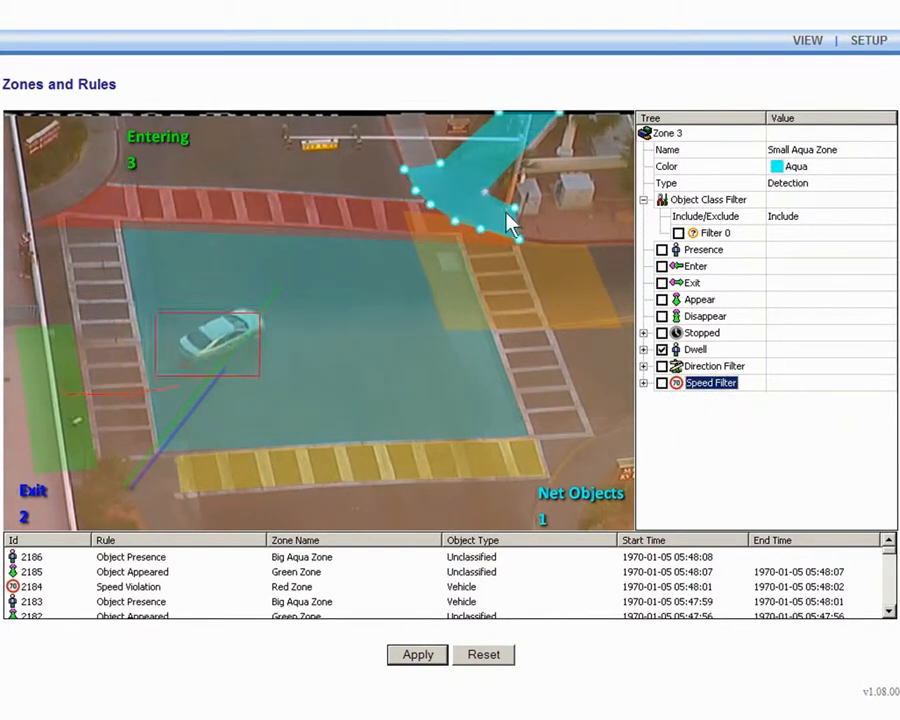
pyautogui.click(697, 352)
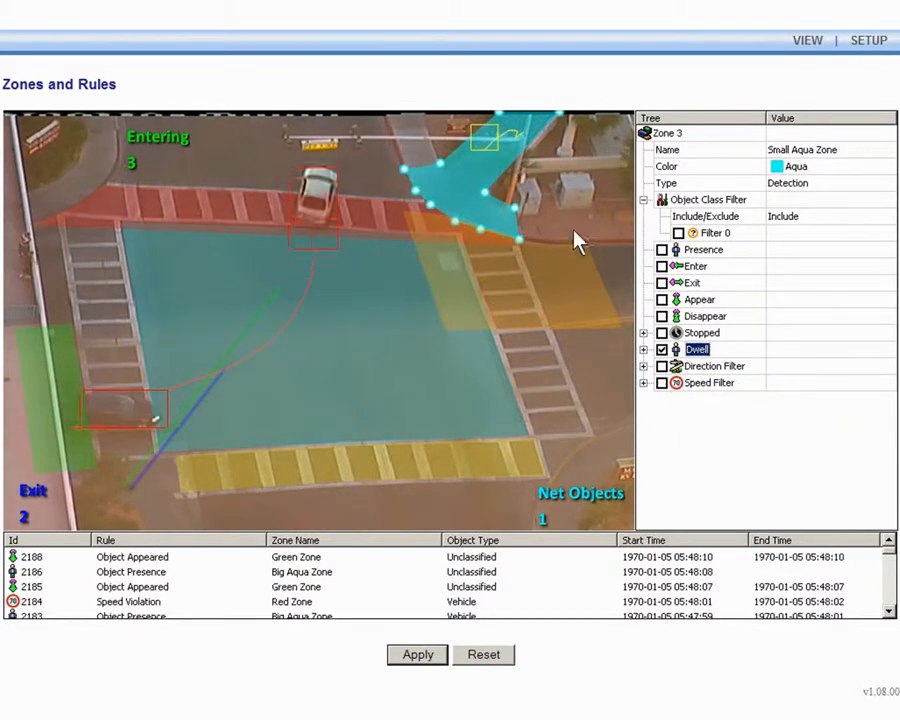
pyautogui.press('Down')
pyautogui.press('Down')
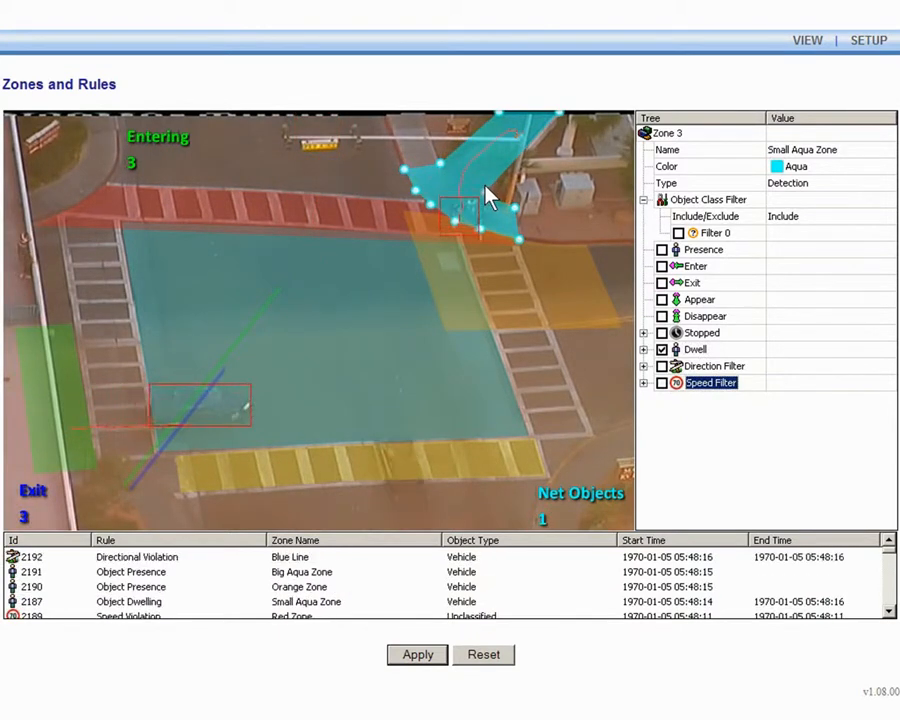
pyautogui.click(389, 274)
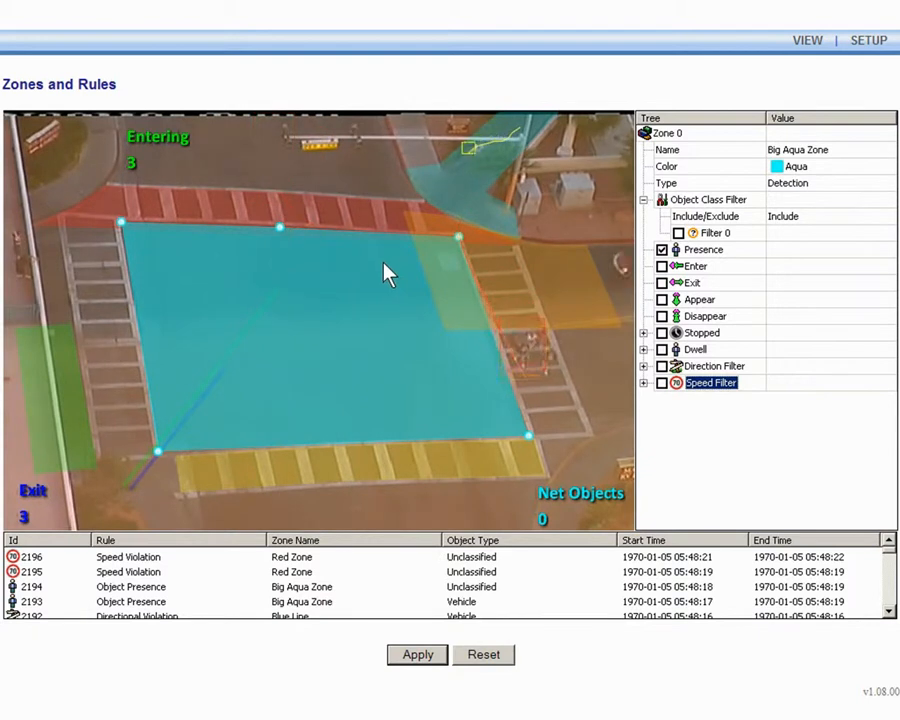
pyautogui.click(704, 251)
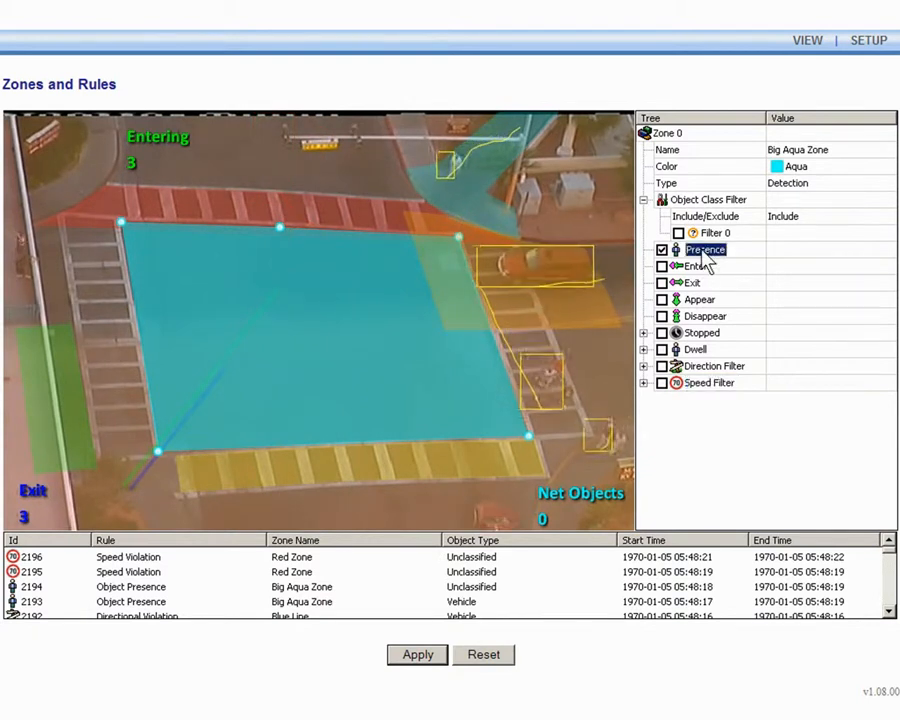
pyautogui.click(577, 496)
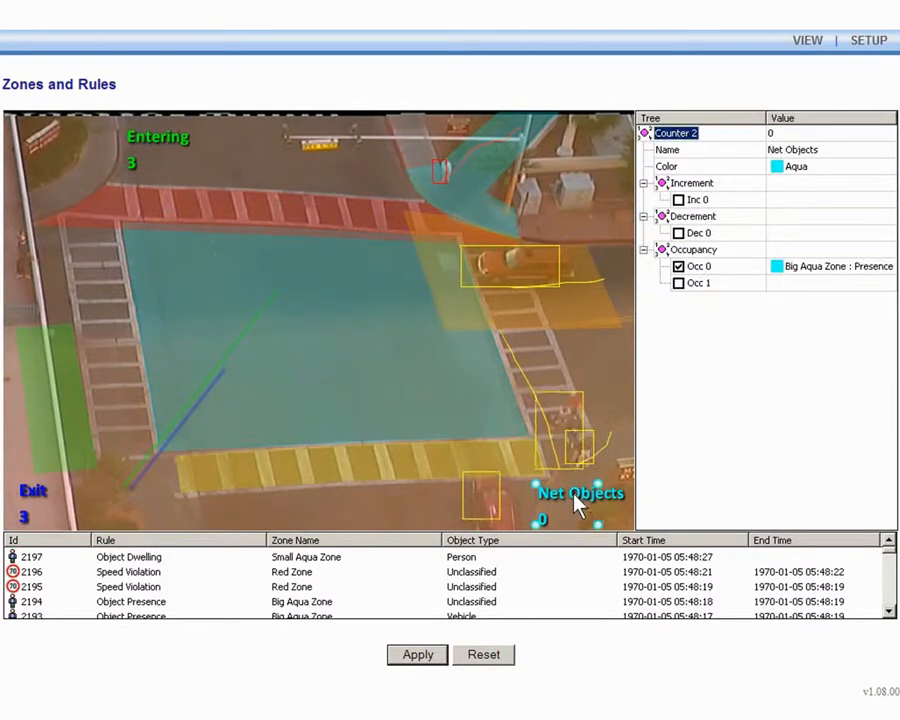
# Turn on the display of blobs and of object height, speed, area and classification in the video
pyautogui.rightClick(565, 370)
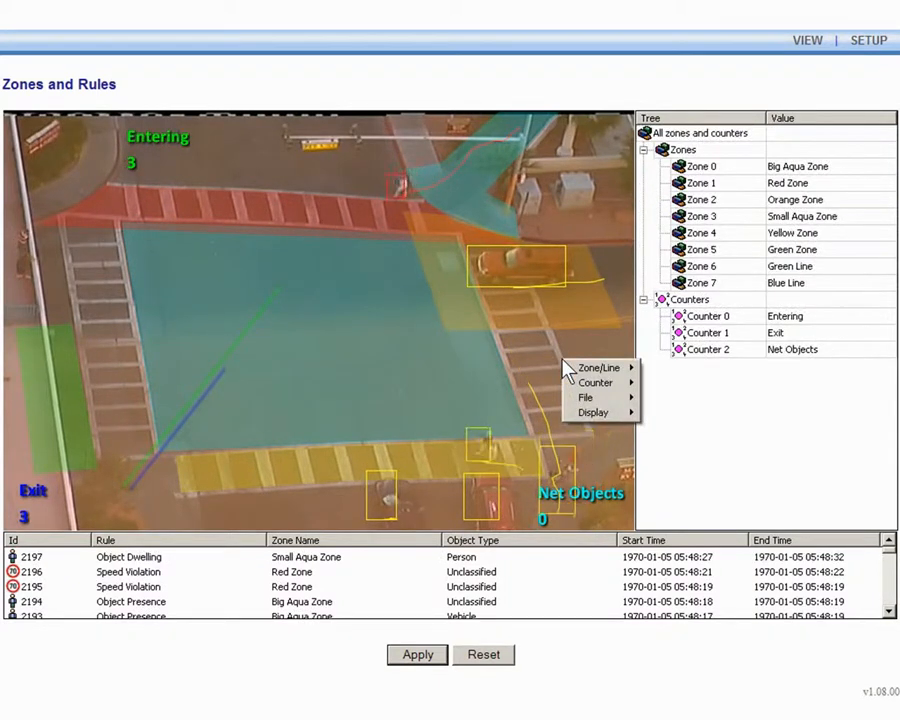
pyautogui.moveTo(599, 418)
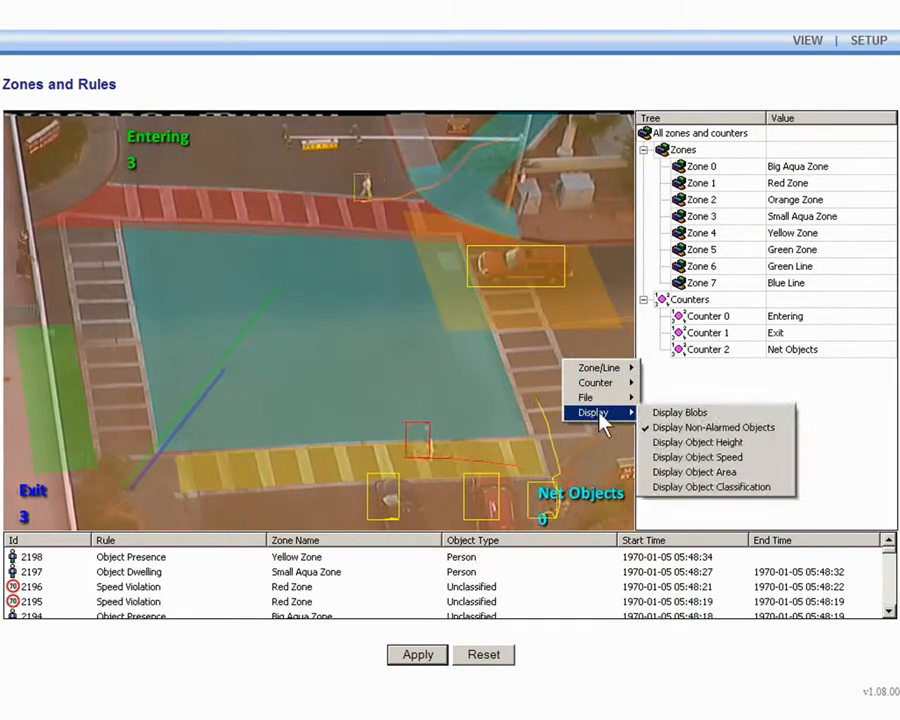
pyautogui.click(688, 418)
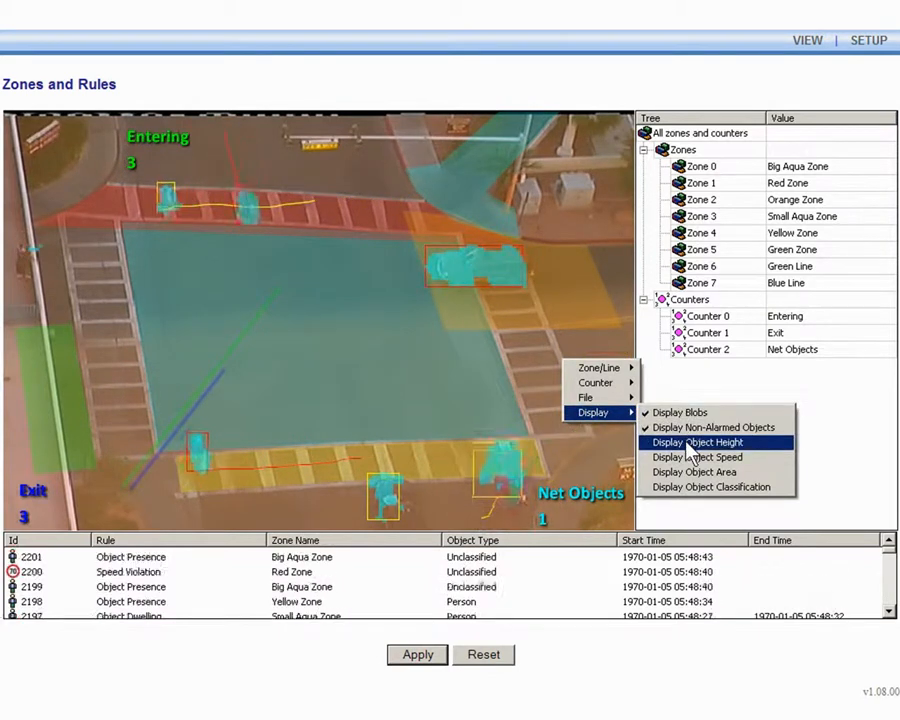
pyautogui.click(690, 472)
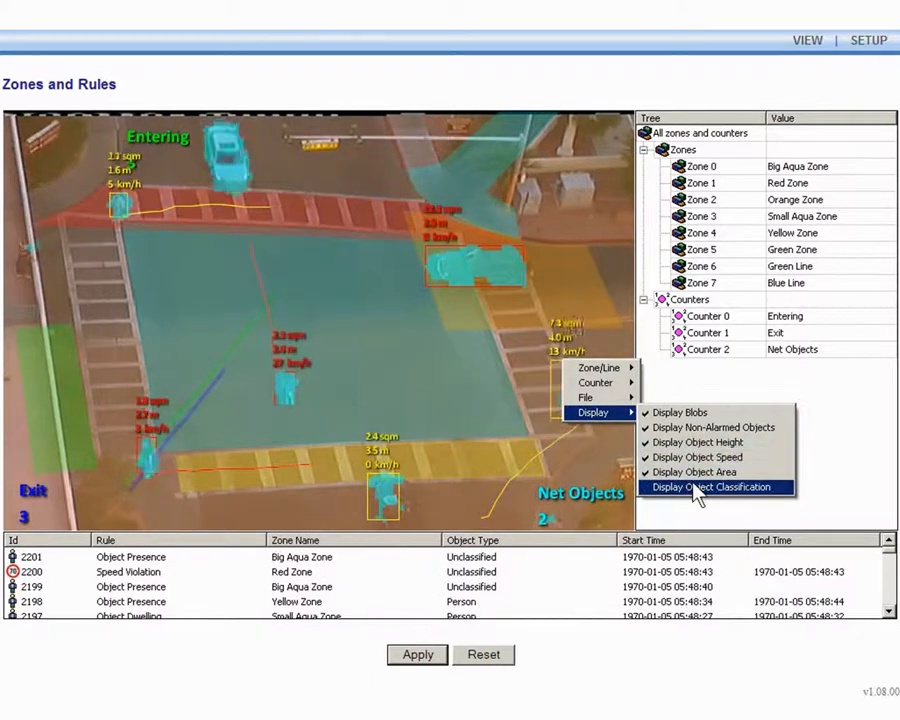
pyautogui.click(692, 487)
pyautogui.click(603, 441)
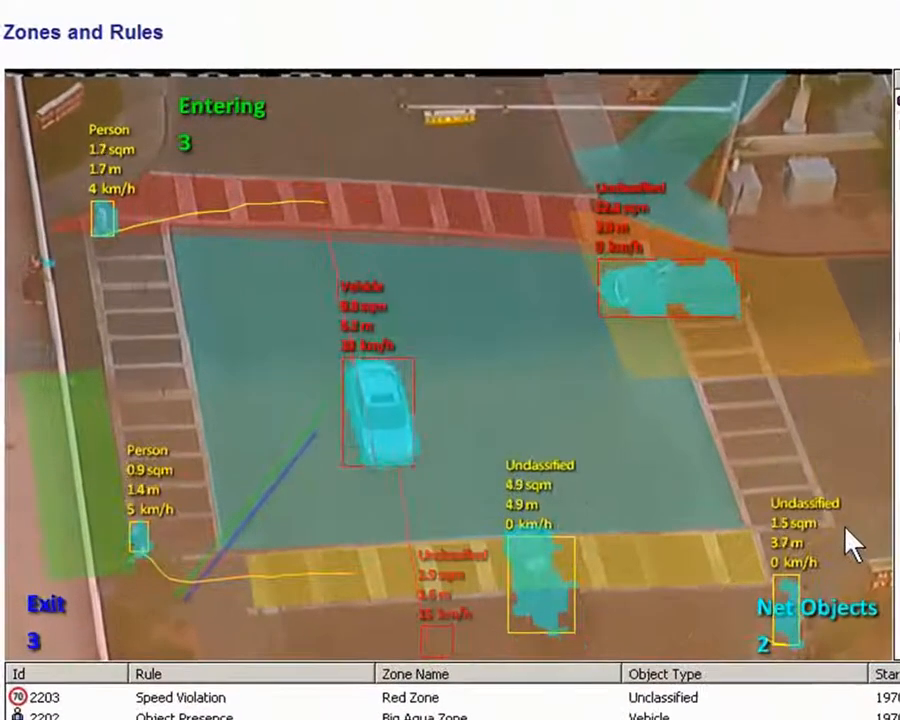